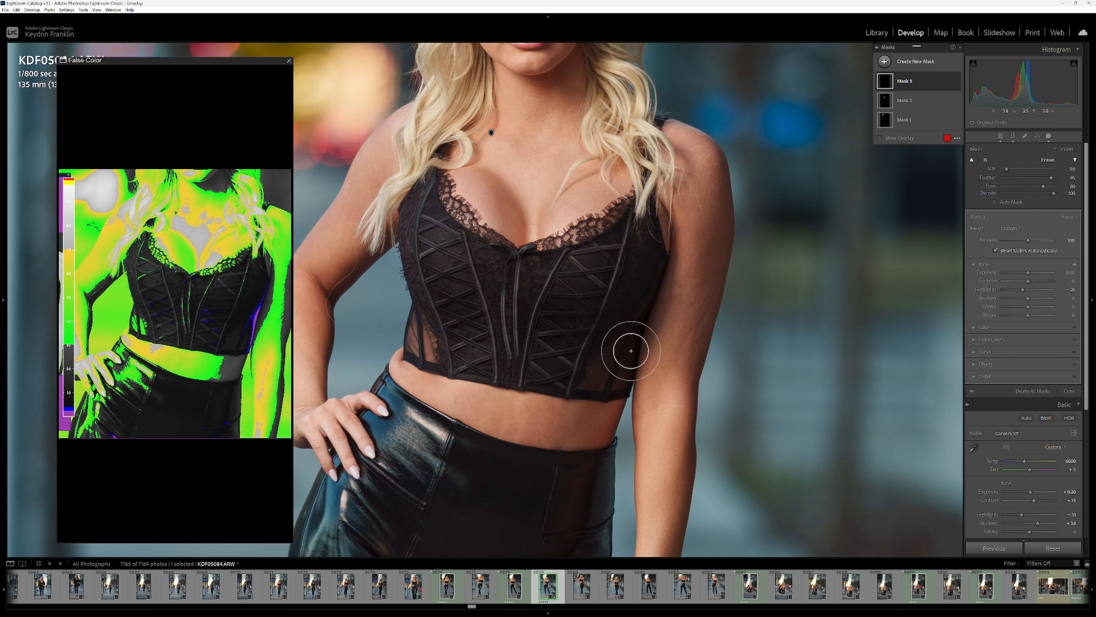
# - Create a brush mask, paint the corset's shadowed edge beside the arm, and raise the mask's Shadows and Blacks
pyautogui.click(892, 76)
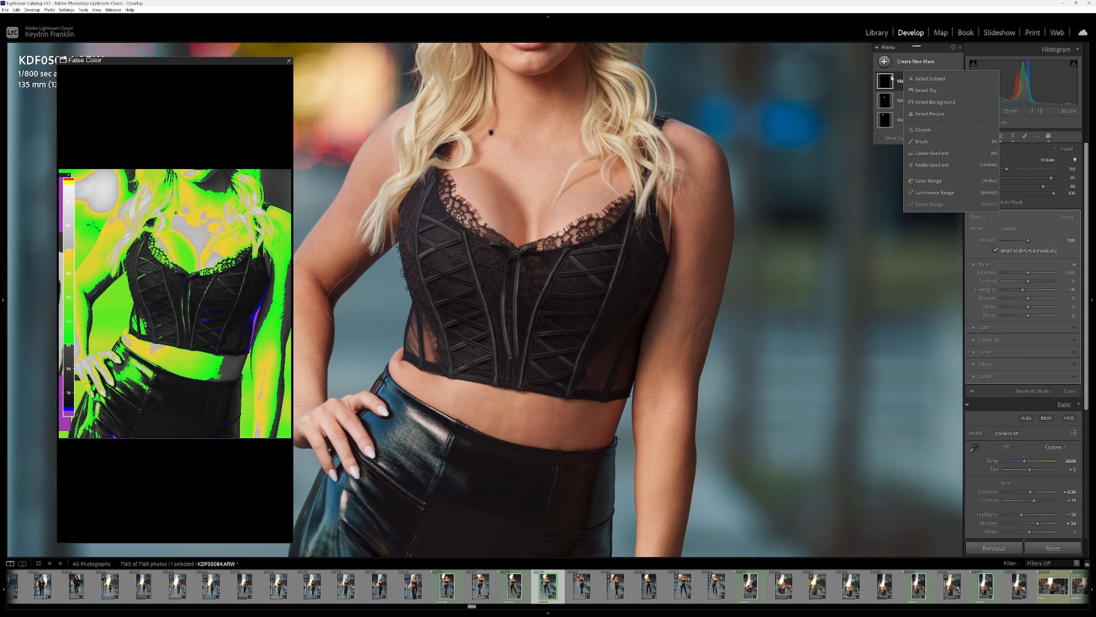
pyautogui.click(924, 142)
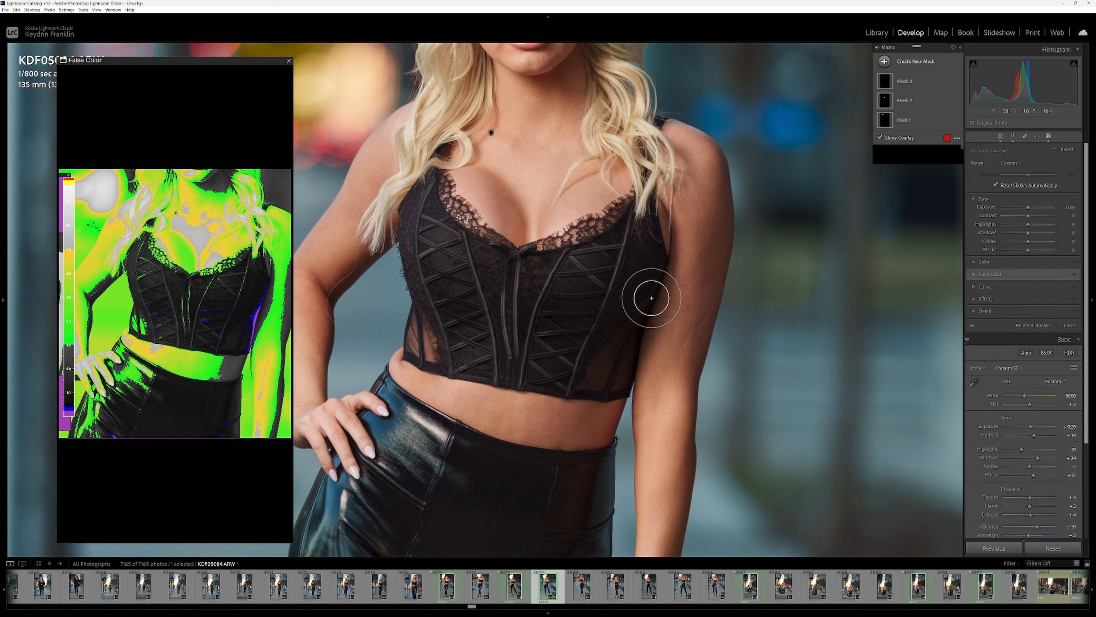
pyautogui.scroll(-1, 646, 286)
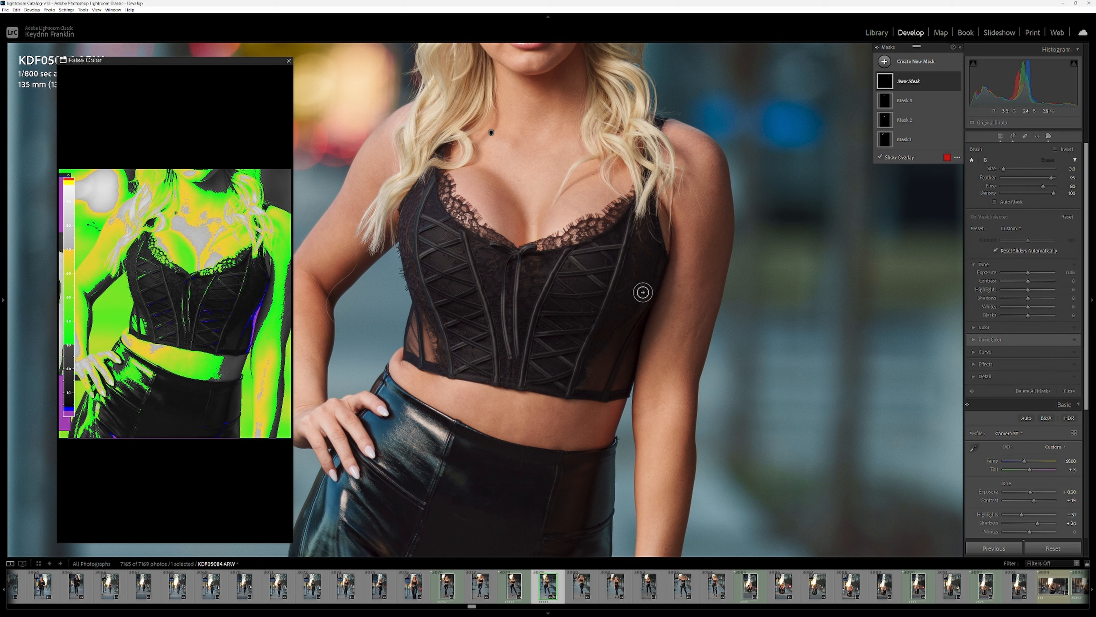
pyautogui.moveTo(663, 276); pyautogui.dragTo(626, 394)
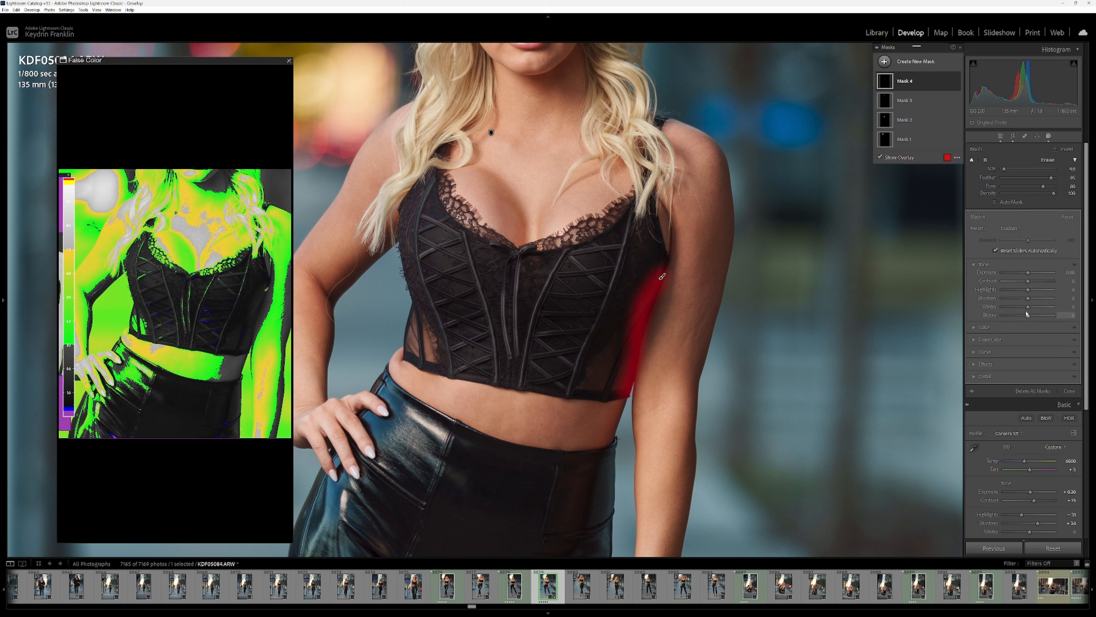
pyautogui.moveTo(1028, 298); pyautogui.dragTo(1039, 299)
pyautogui.moveTo(1028, 316); pyautogui.dragTo(1032, 315)
# - Extend the same brush mask down the dark inner area of the trouser leg and raise its Shadows slightly
pyautogui.moveTo(505, 385); pyautogui.dragTo(506, 213)
pyautogui.moveTo(480, 365); pyautogui.dragTo(535, 171)
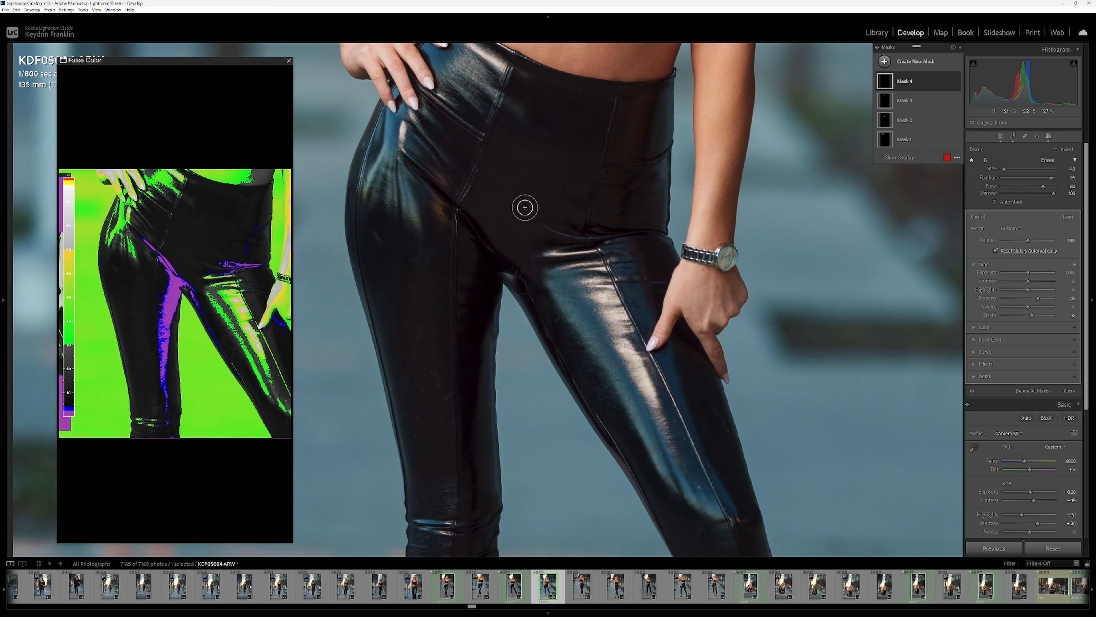
pyautogui.moveTo(473, 238)
pyautogui.mouseDown()
pyautogui.moveTo(472, 328)
pyautogui.moveTo(497, 263)
pyautogui.moveTo(477, 385)
pyautogui.moveTo(476, 318)
pyautogui.moveTo(465, 378)
pyautogui.moveTo(480, 478)
pyautogui.moveTo(476, 256)
pyautogui.moveTo(473, 276)
pyautogui.moveTo(469, 470)
pyautogui.mouseUp()
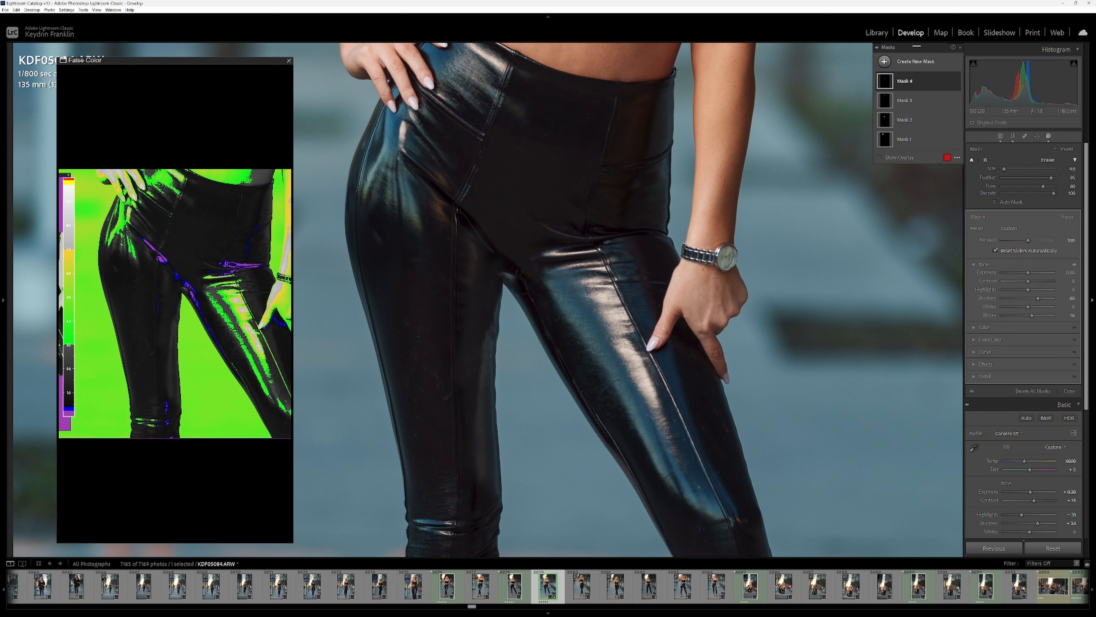
pyautogui.moveTo(1039, 299); pyautogui.dragTo(1040, 298)
pyautogui.moveTo(492, 195); pyautogui.dragTo(369, 14)
pyautogui.moveTo(409, 546)
pyautogui.mouseDown()
pyautogui.moveTo(448, 260)
pyautogui.moveTo(455, 286)
pyautogui.mouseUp()
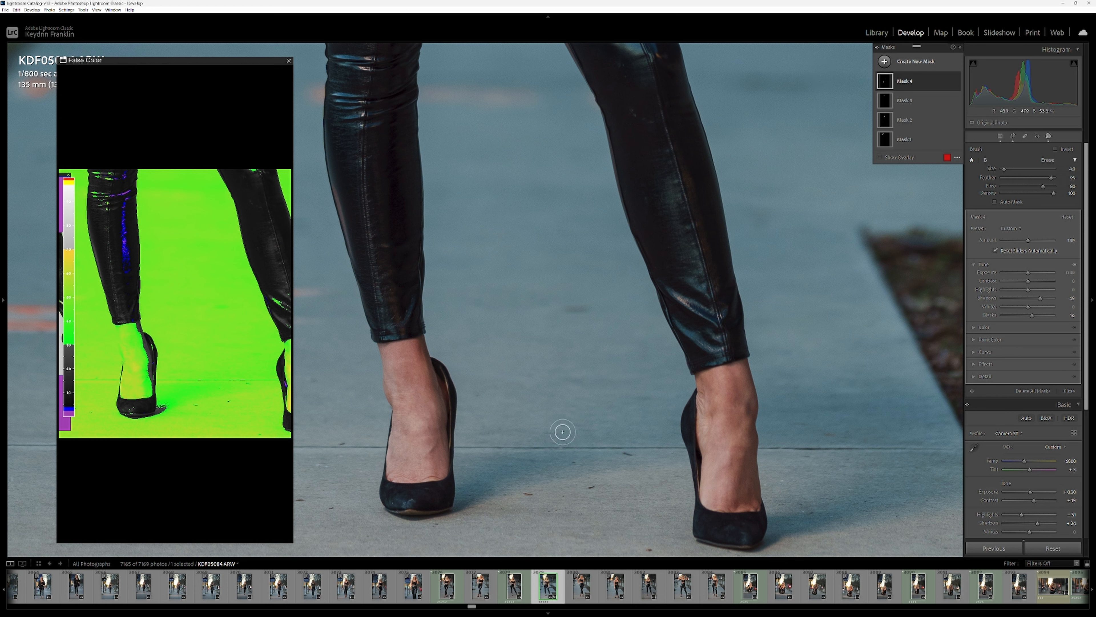
pyautogui.moveTo(557, 339); pyautogui.dragTo(575, 439)
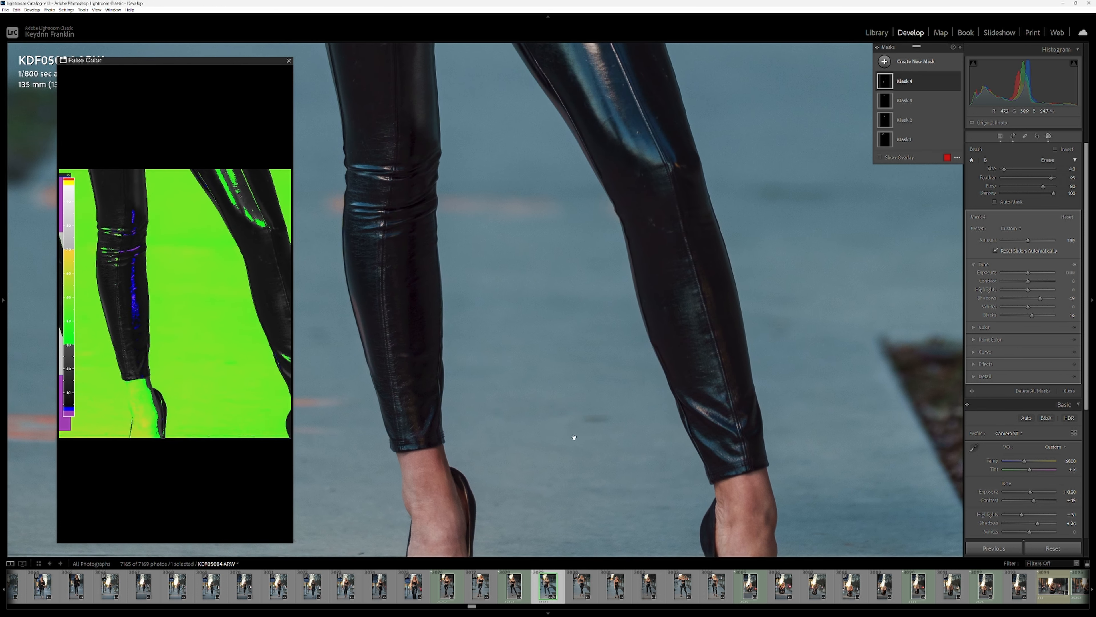
pyautogui.press('z')
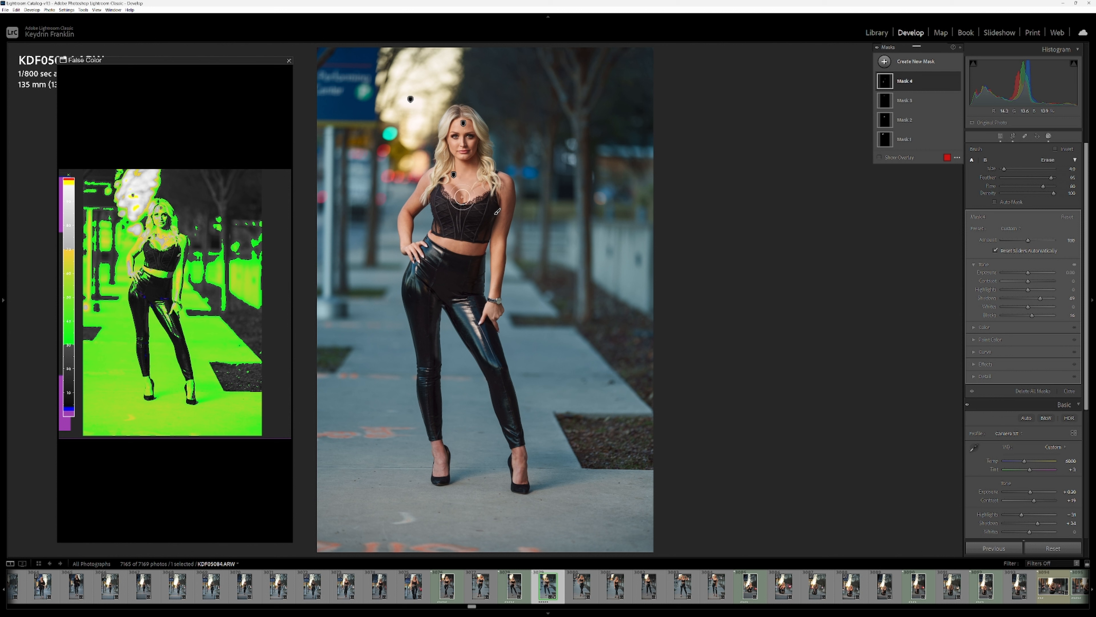
# - Create a people mask for the woman covering only Facial Skin and Body Skin
pyautogui.click(889, 62)
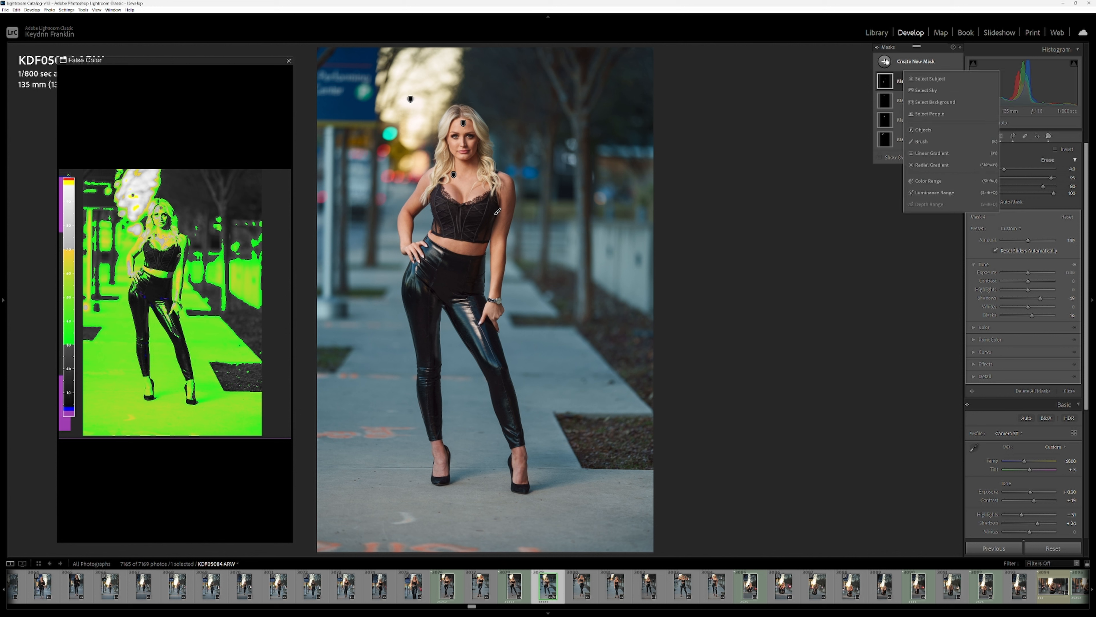
pyautogui.click(934, 144)
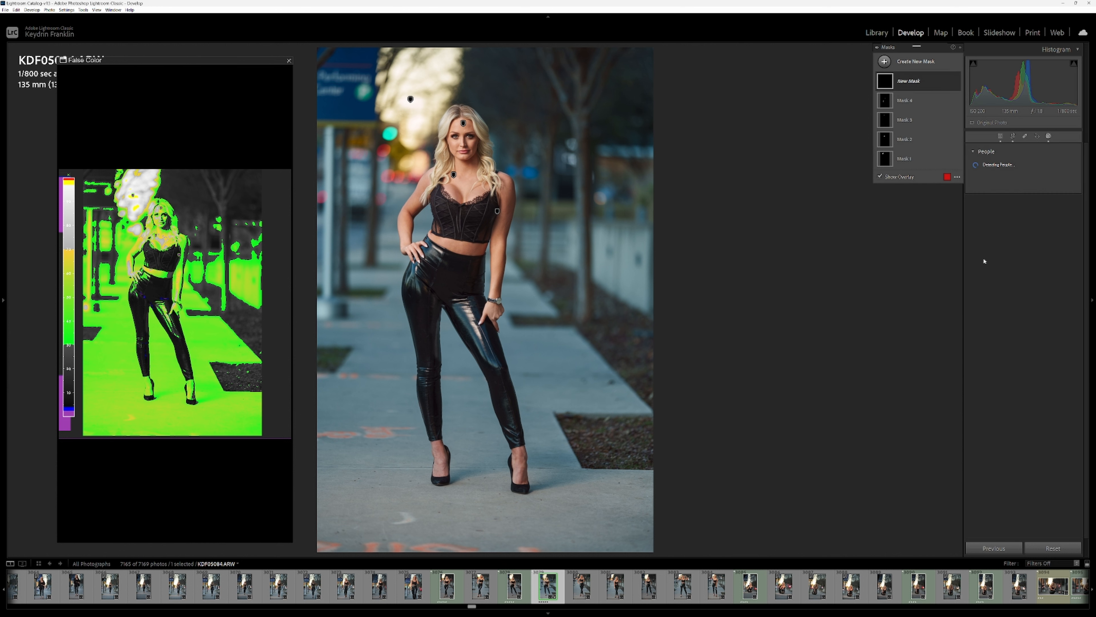
pyautogui.click(982, 170)
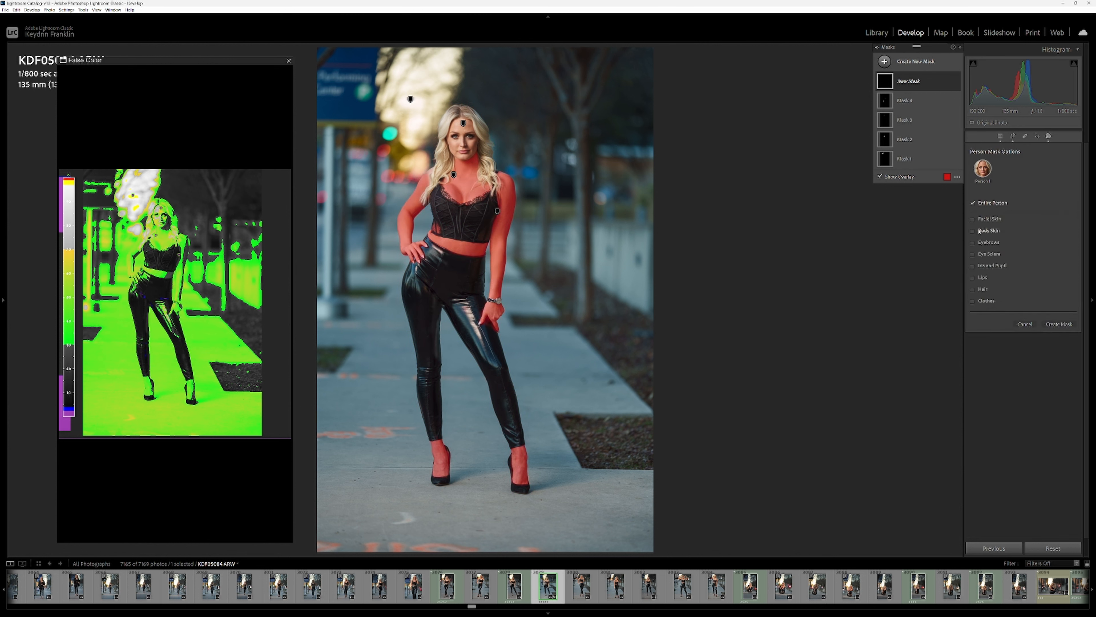
pyautogui.click(973, 219)
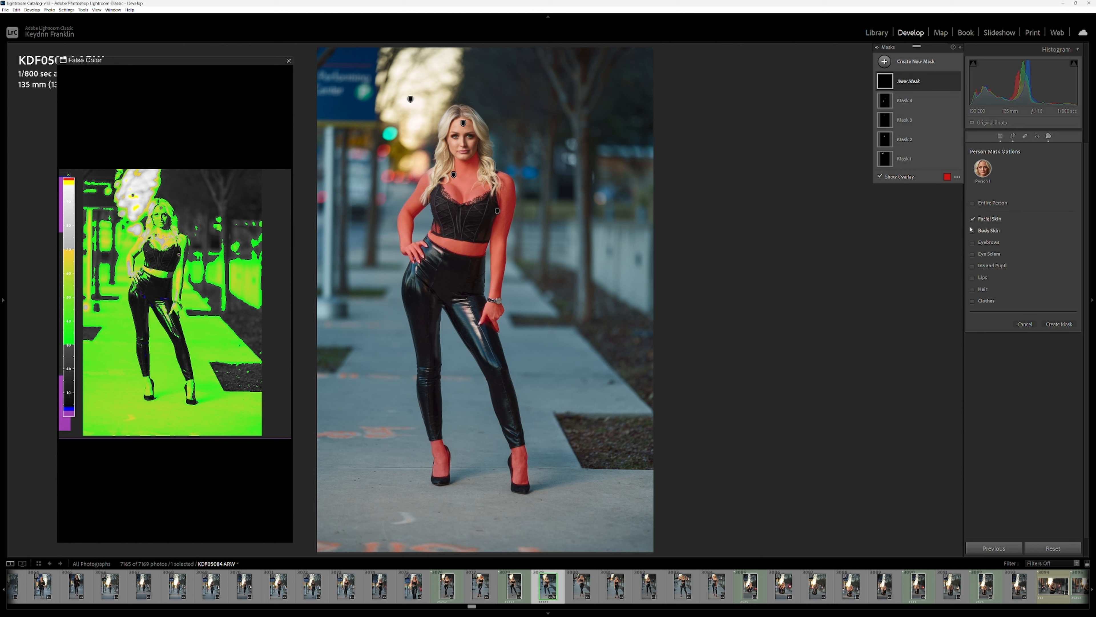
pyautogui.click(973, 231)
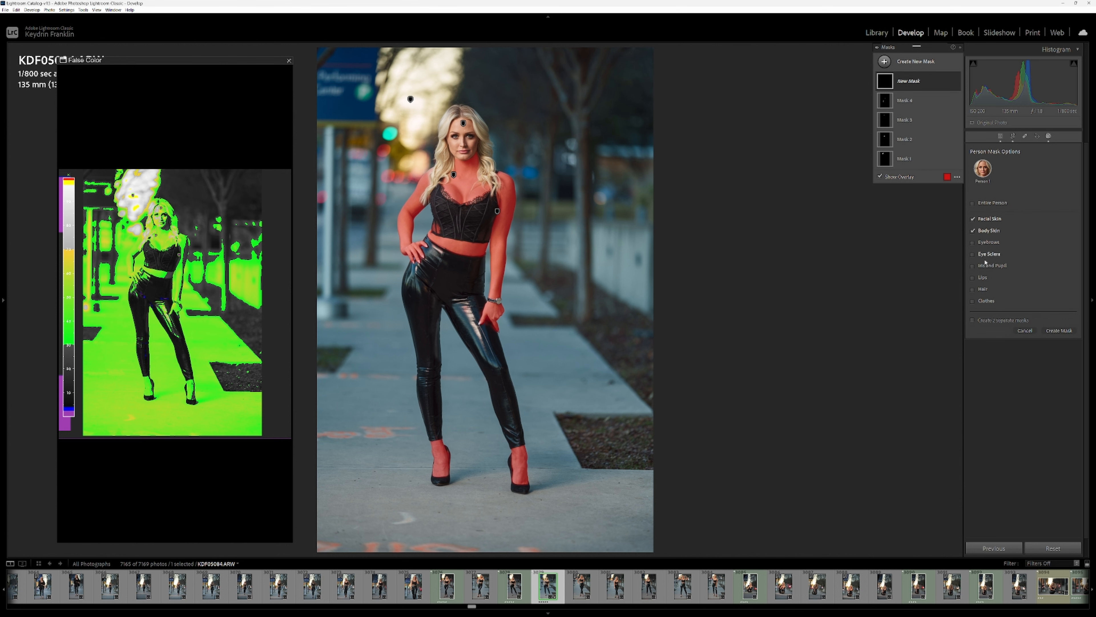
pyautogui.click(1059, 331)
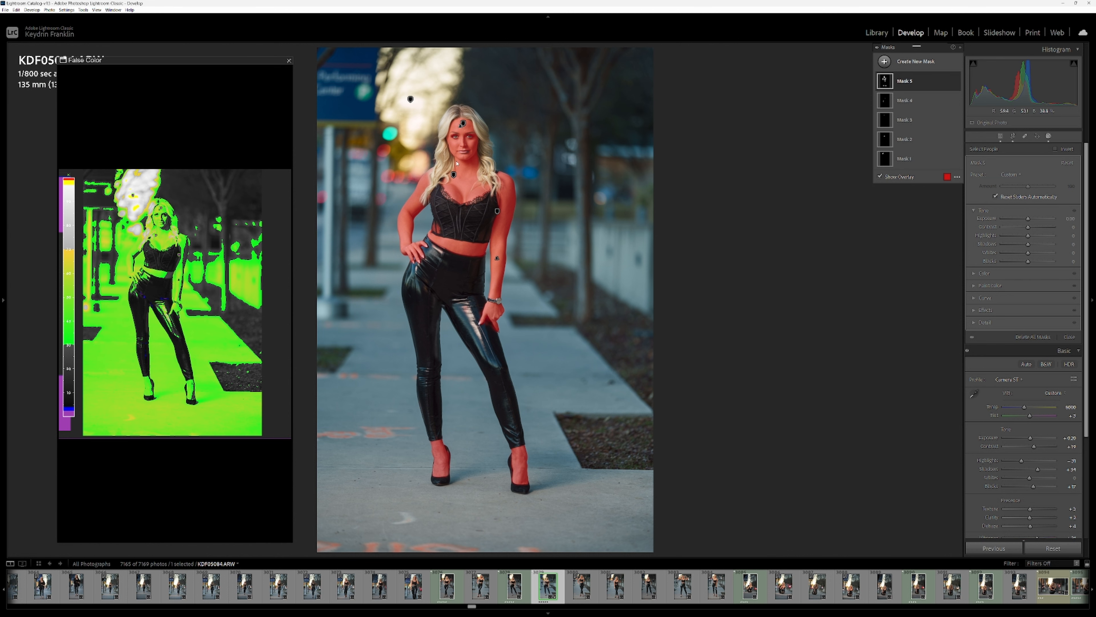
# - Fine-tune the skin mask's Exposure while checking the face and chest in the false colour scope
pyautogui.click(457, 356)
pyautogui.moveTo(482, 169); pyautogui.dragTo(452, 387)
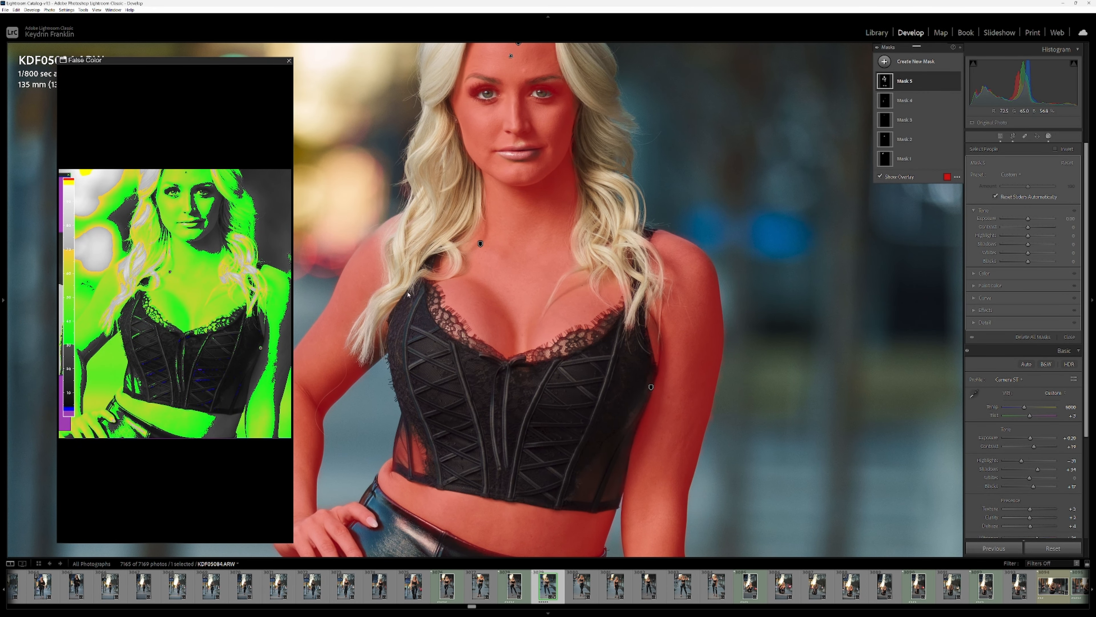
pyautogui.moveTo(1028, 219); pyautogui.dragTo(1075, 218)
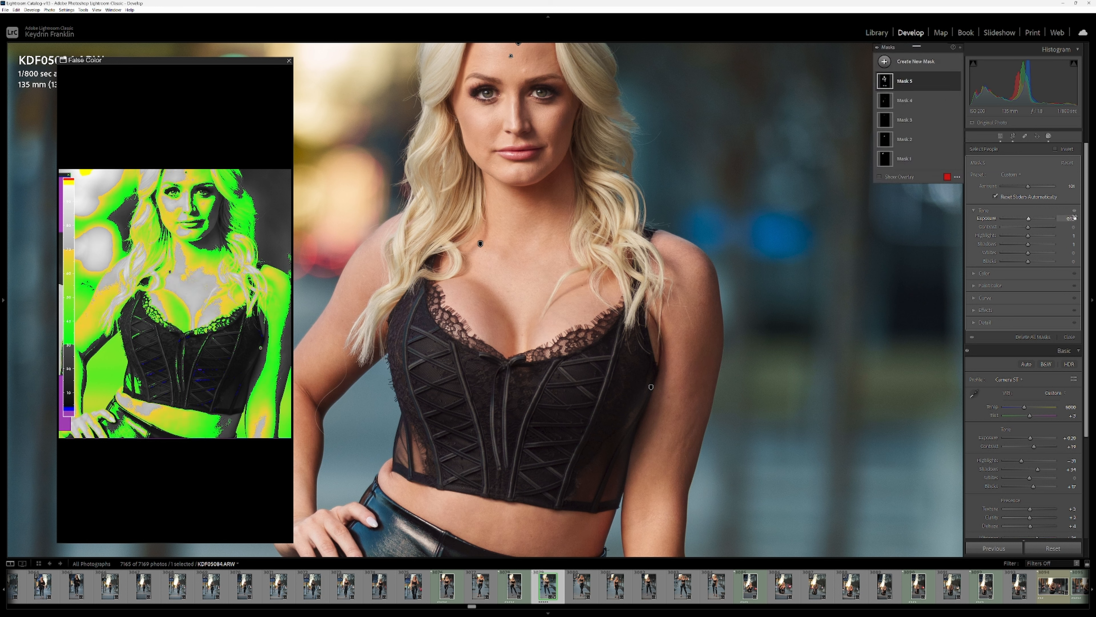
pyautogui.moveTo(1069, 220); pyautogui.dragTo(1069, 226)
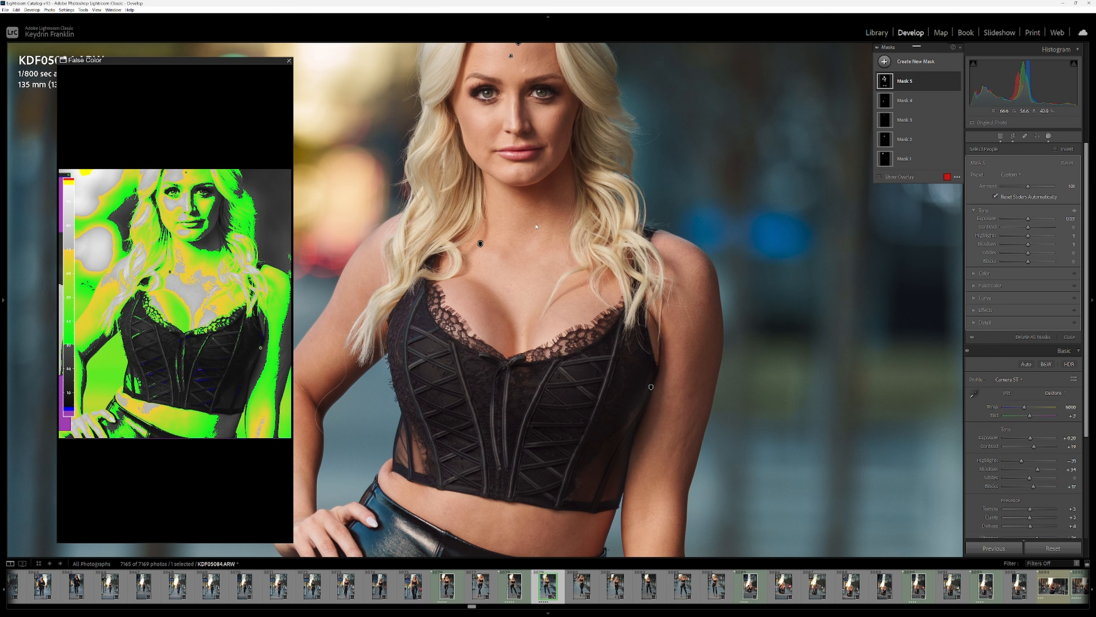
pyautogui.press('z')
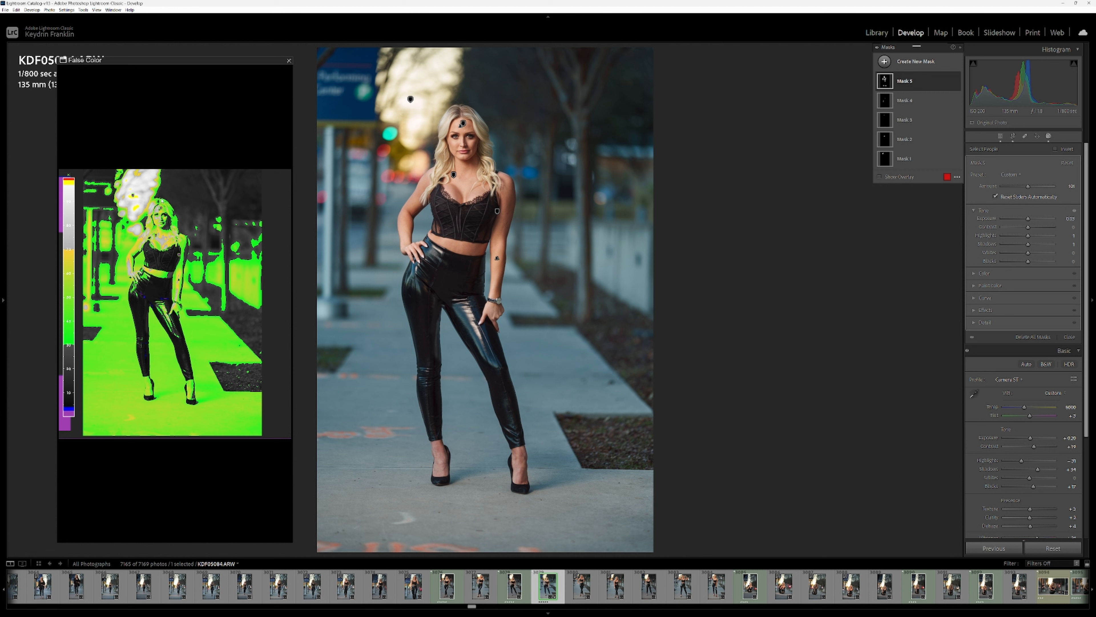
# - Create a background mask and darken it slightly with a negative Exposure adjustment
pyautogui.click(885, 62)
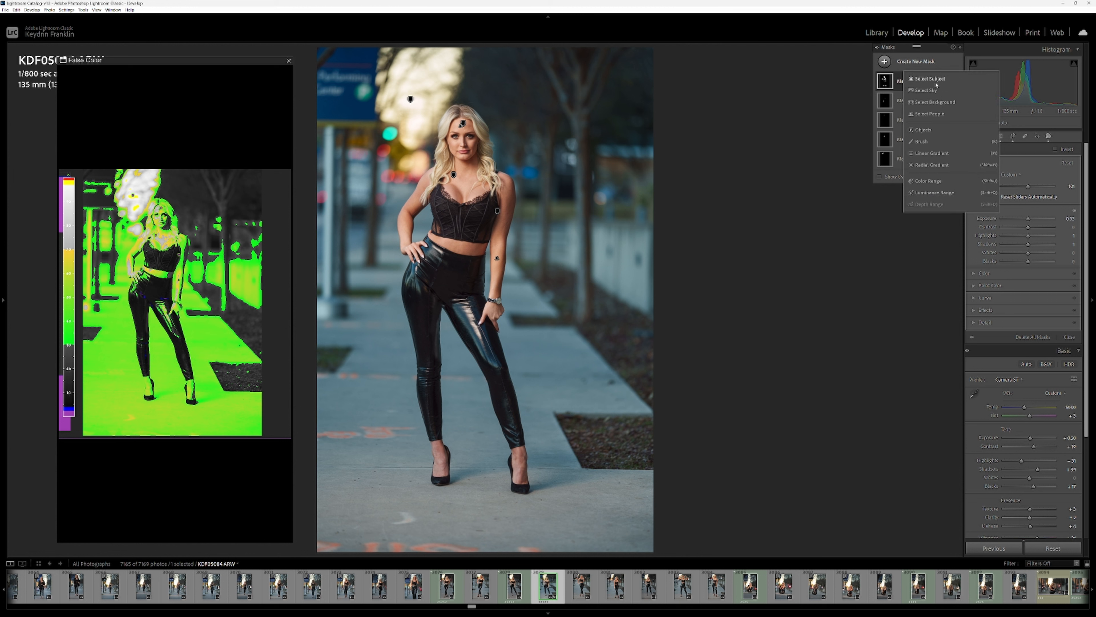
pyautogui.click(937, 104)
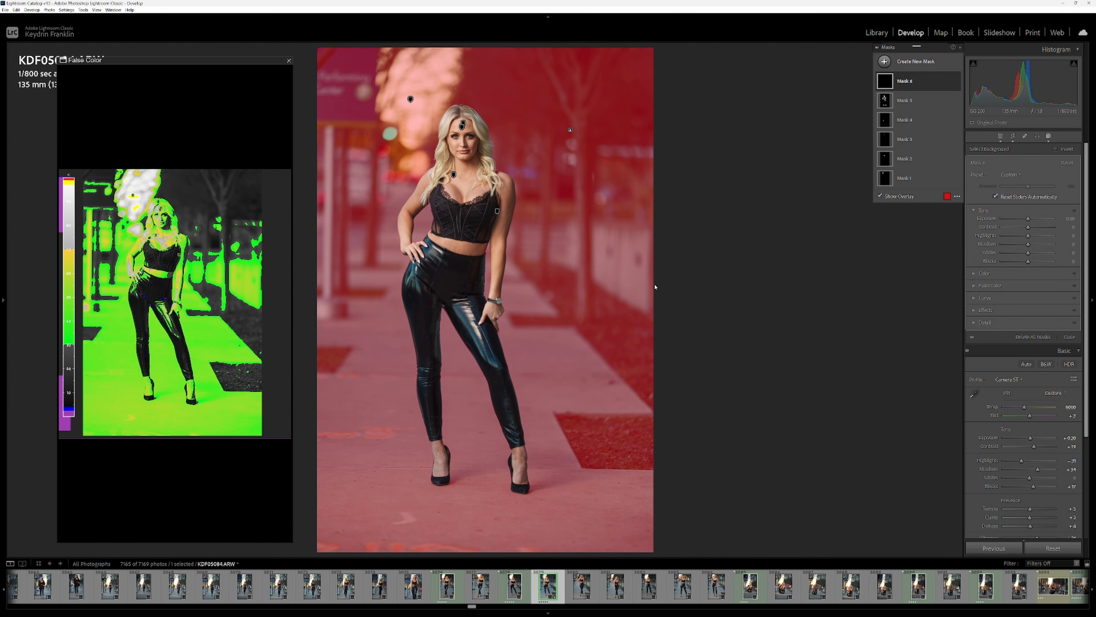
pyautogui.moveTo(1028, 219); pyautogui.dragTo(1030, 218)
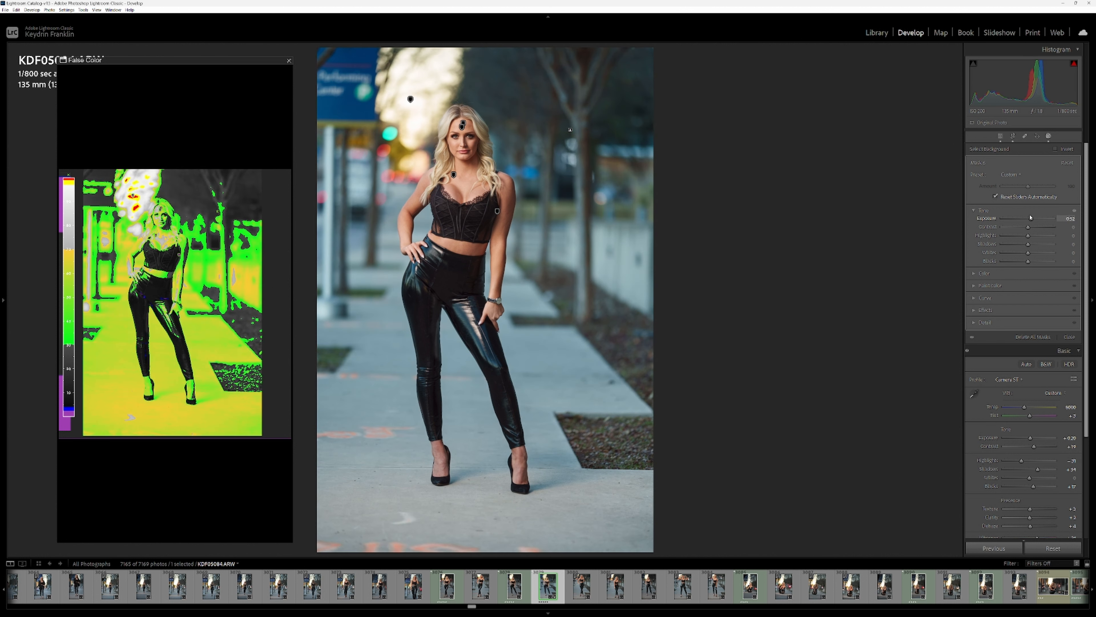
pyautogui.moveTo(1031, 217); pyautogui.dragTo(1030, 218)
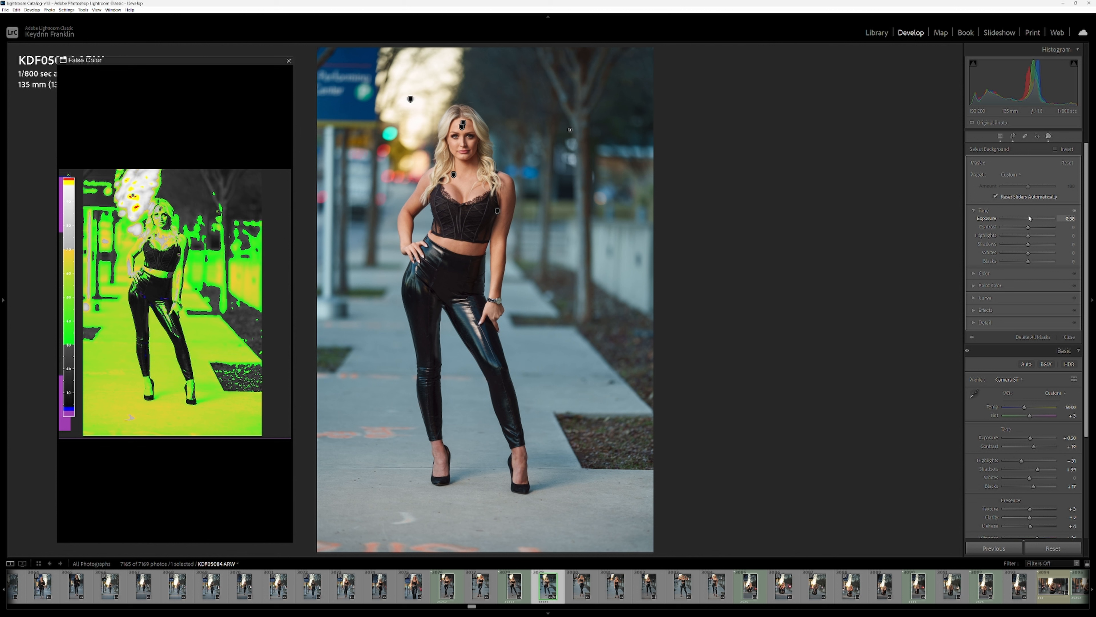
pyautogui.moveTo(1029, 218); pyautogui.dragTo(1027, 219)
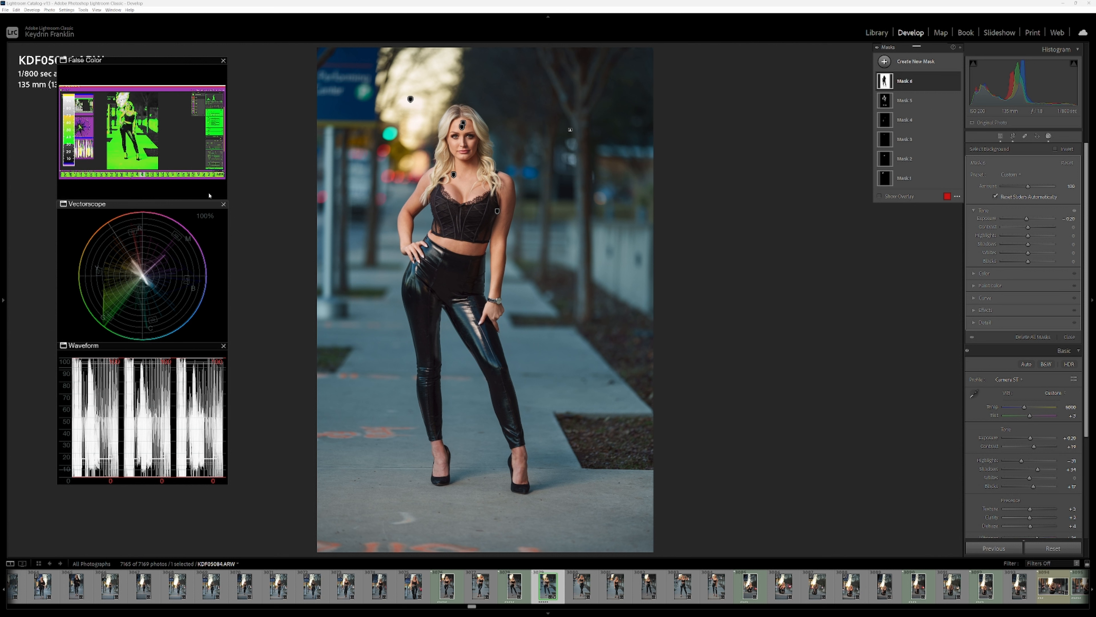
# - Enlarge the vectorscope window and place it beside the photo
pyautogui.moveTo(170, 208); pyautogui.dragTo(186, 175)
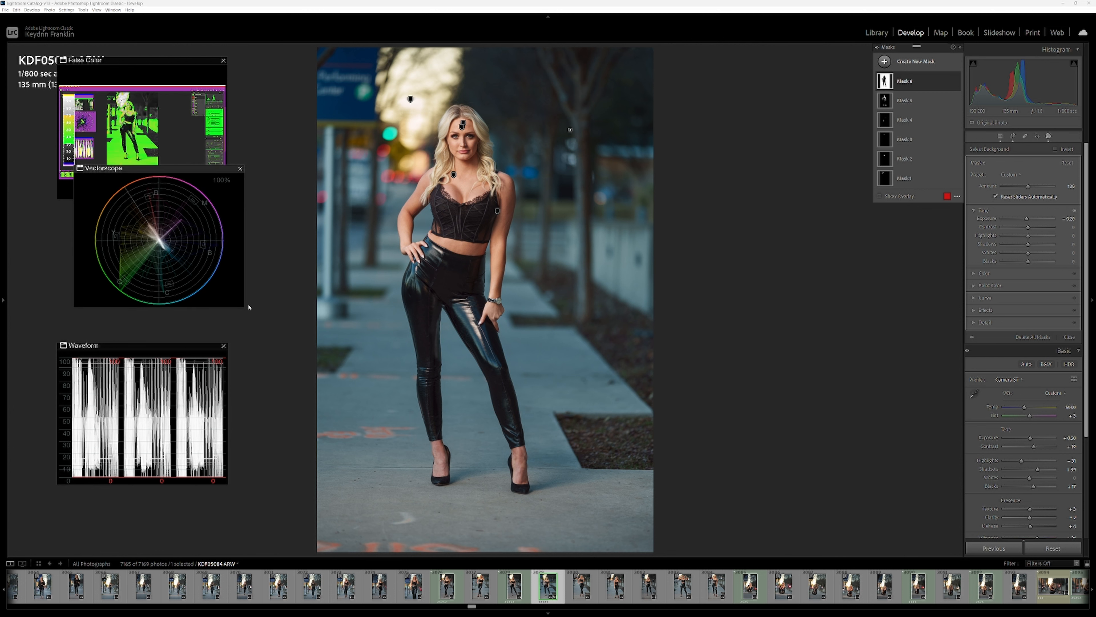
pyautogui.moveTo(241, 304); pyautogui.dragTo(337, 551)
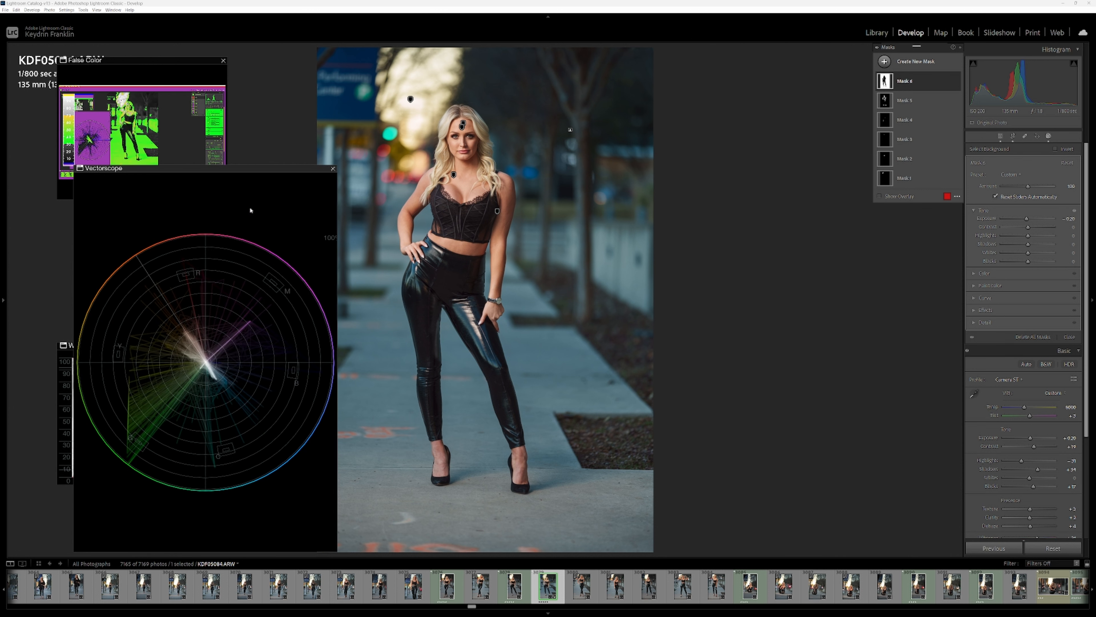
pyautogui.moveTo(258, 174); pyautogui.dragTo(221, 96)
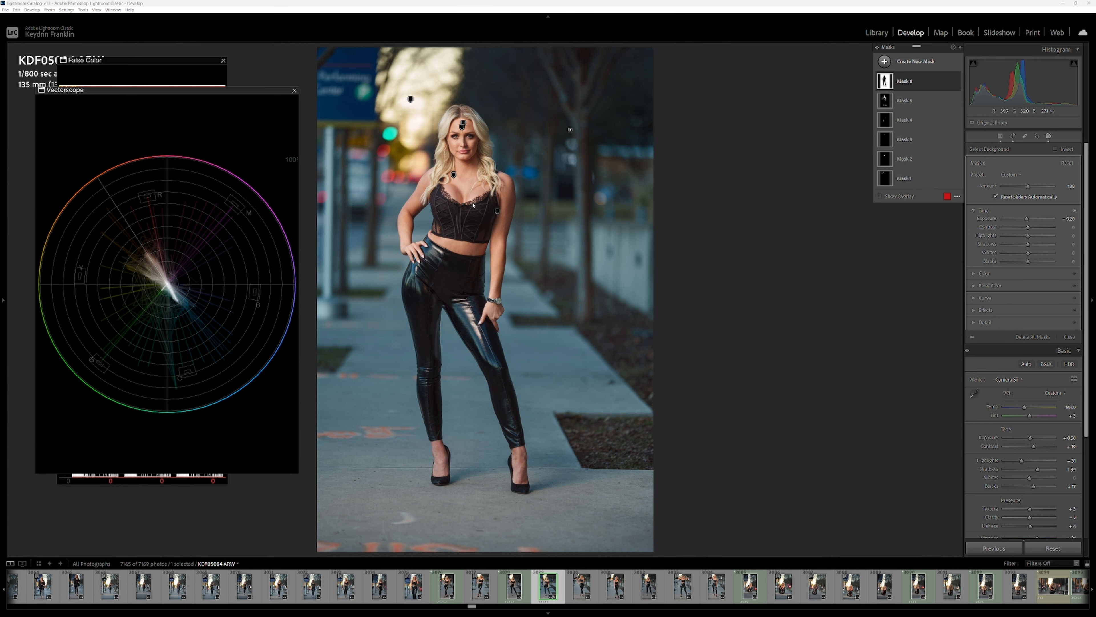
# - Frame the woman's face and upper body close up and reposition the vectorscope so the false colour scope's upper part stays uncovered
pyautogui.click(444, 150)
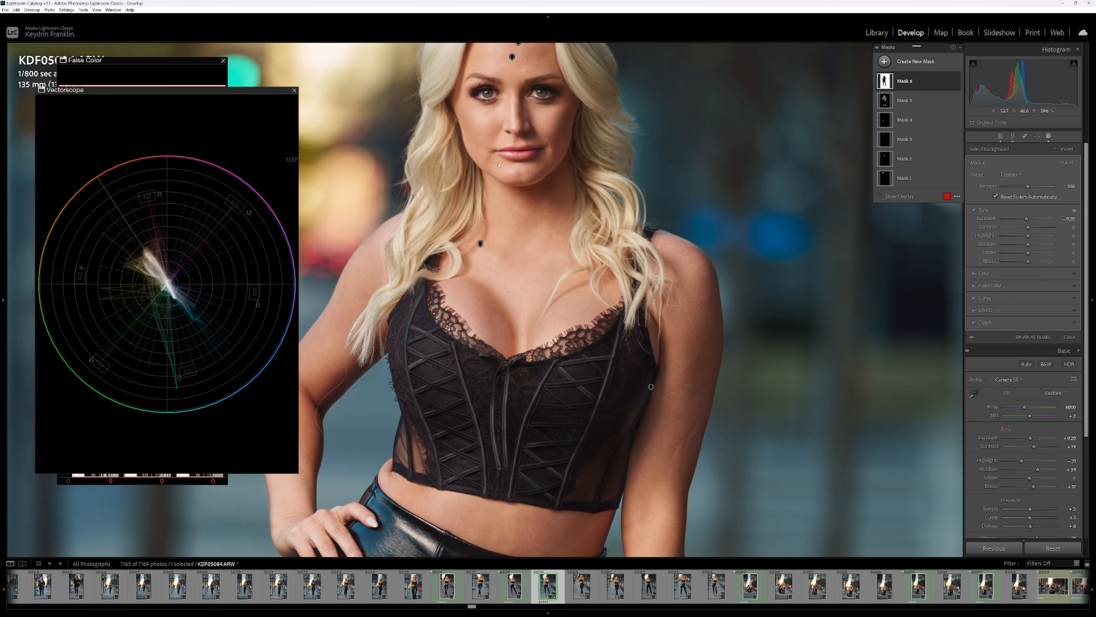
pyautogui.moveTo(519, 160); pyautogui.dragTo(482, 281)
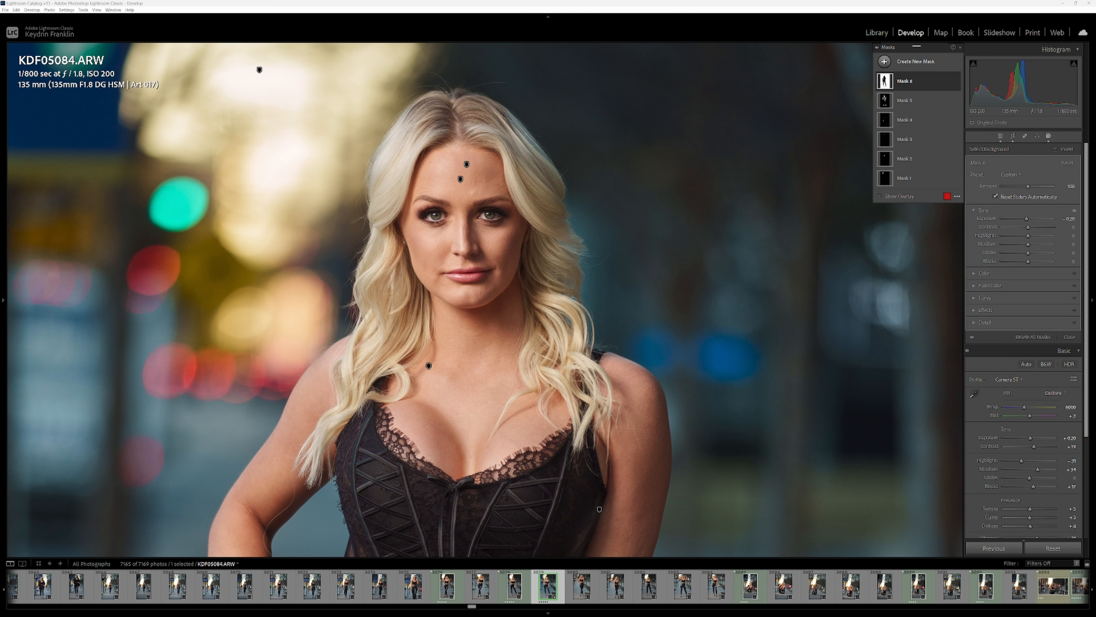
pyautogui.hotkey('alt', 'Tab')
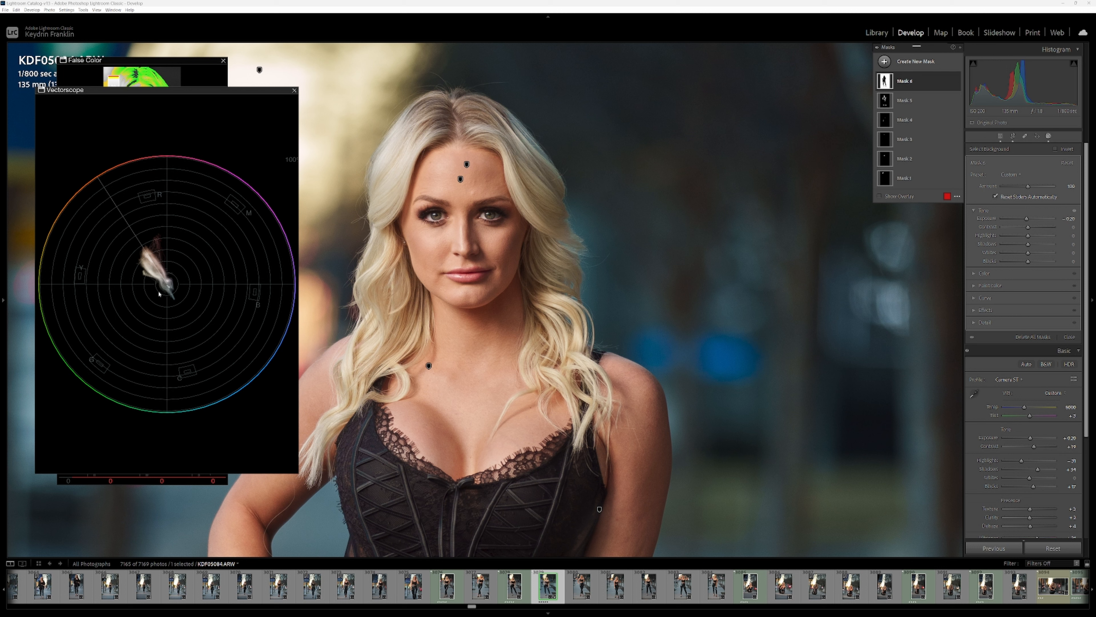
pyautogui.moveTo(162, 93); pyautogui.dragTo(163, 207)
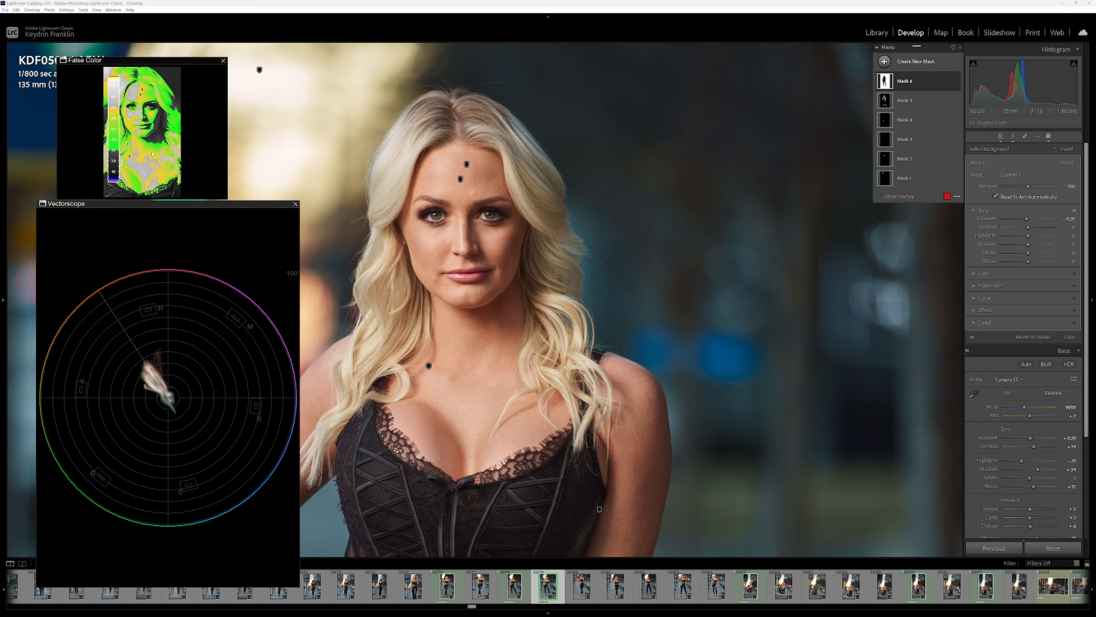
pyautogui.moveTo(158, 207); pyautogui.dragTo(149, 165)
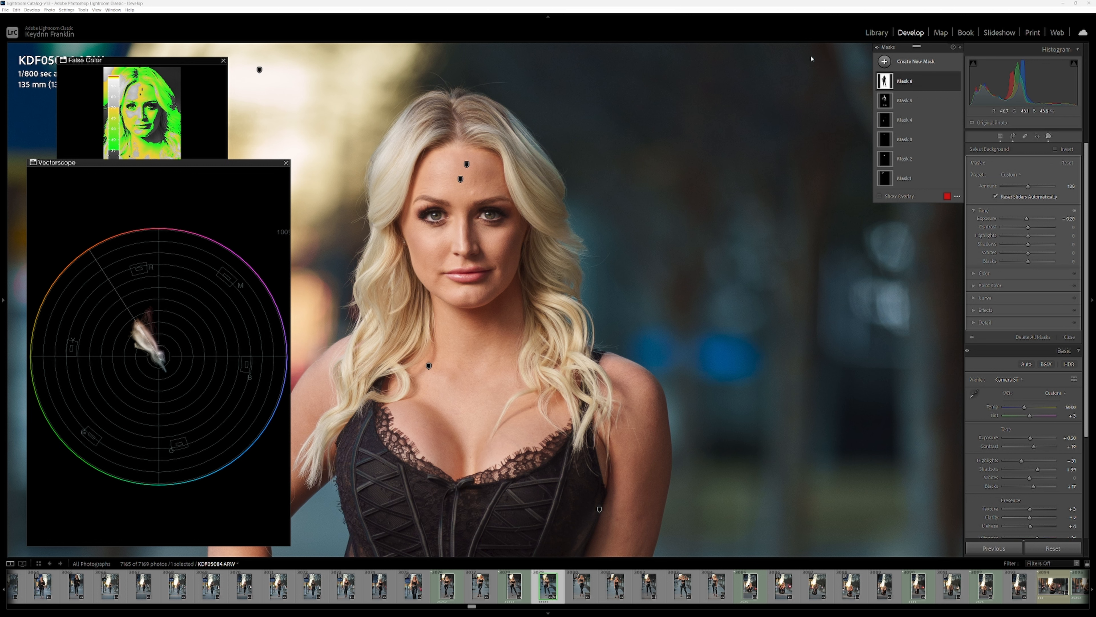
# - Create a new people mask covering only the woman's facial skin and body skin
pyautogui.click(884, 61)
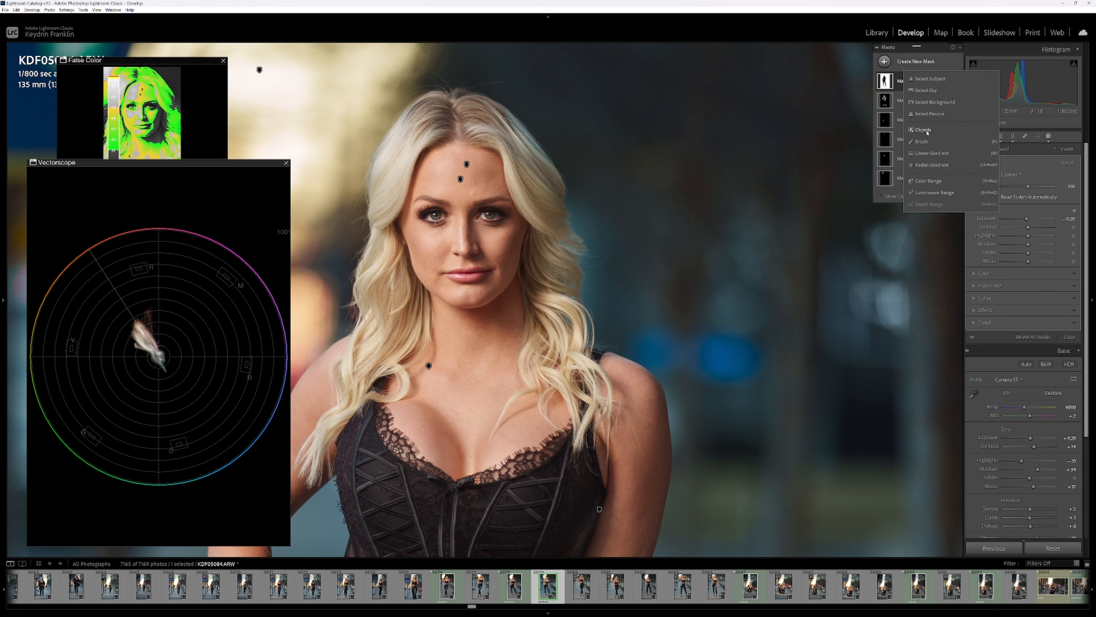
pyautogui.click(929, 117)
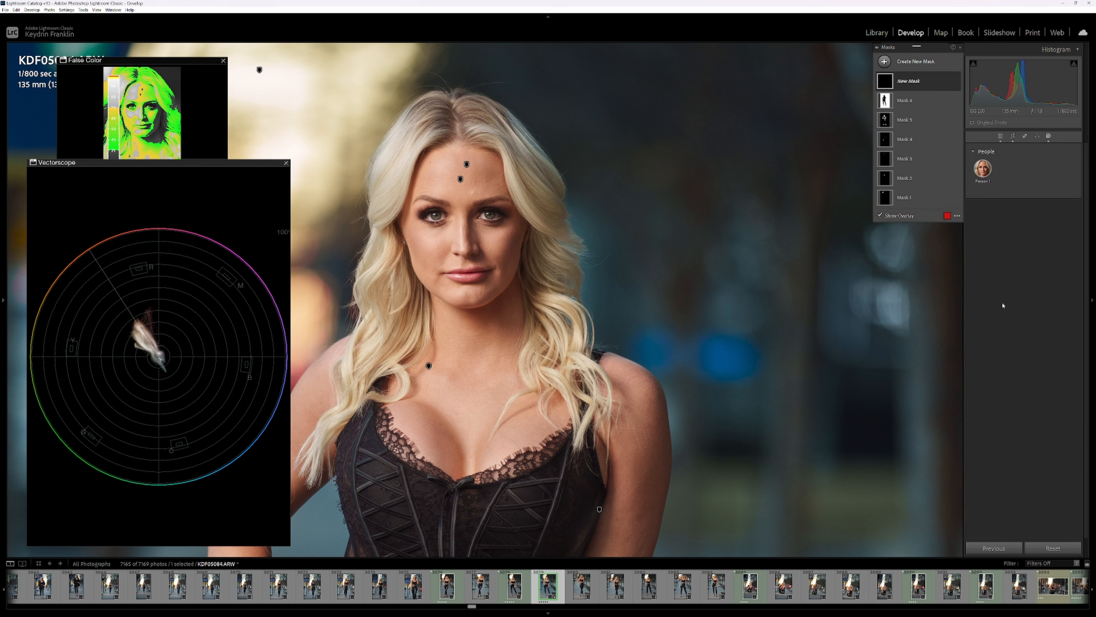
pyautogui.click(983, 169)
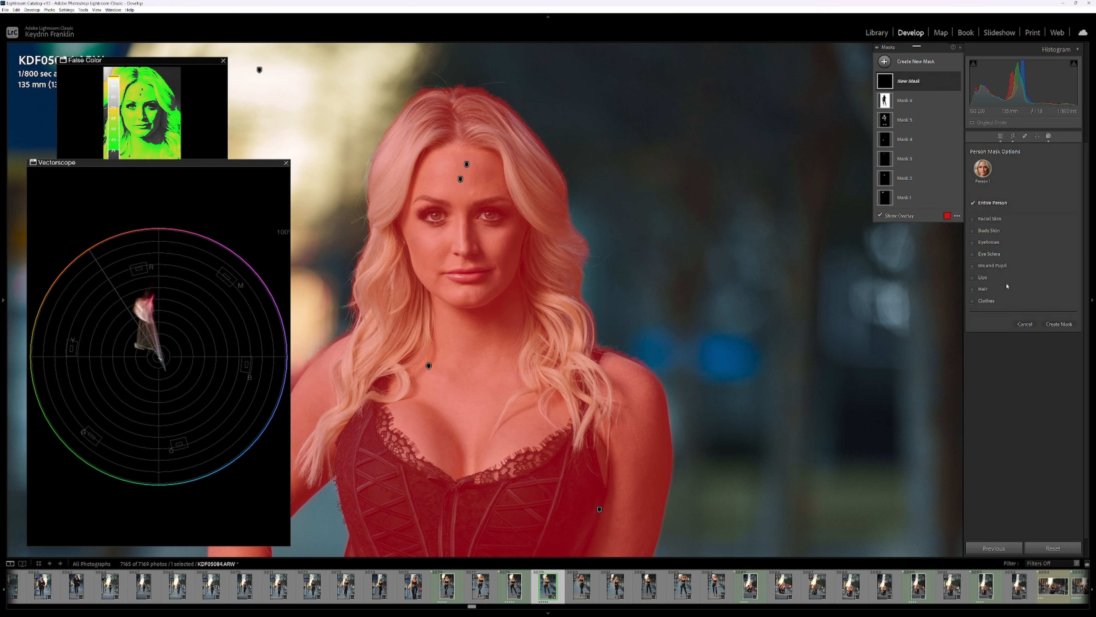
pyautogui.click(973, 203)
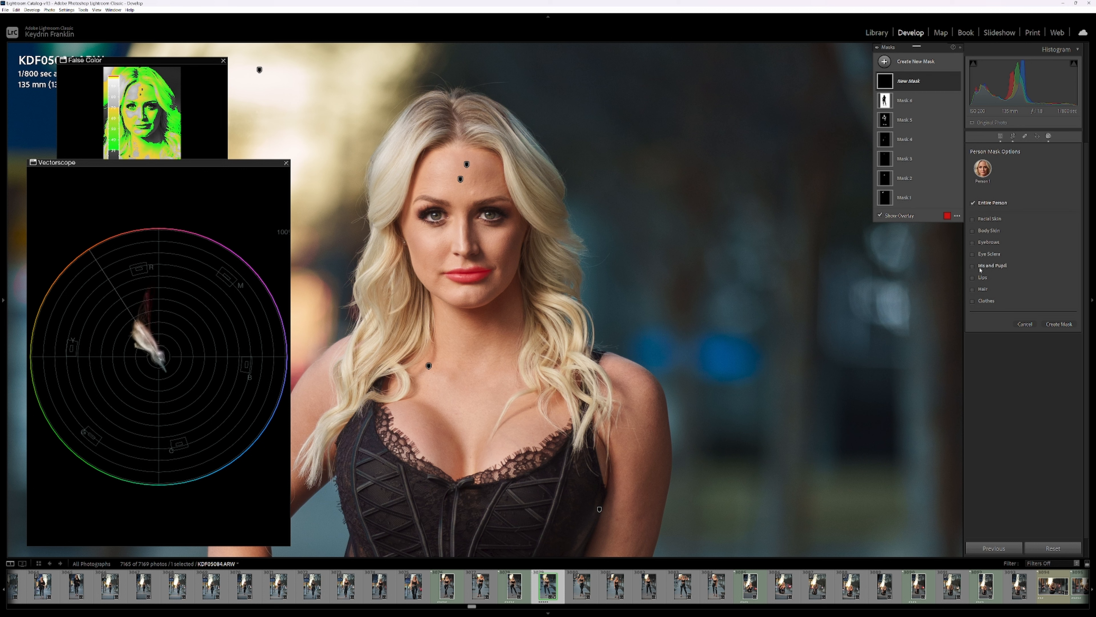
pyautogui.click(973, 219)
pyautogui.click(973, 231)
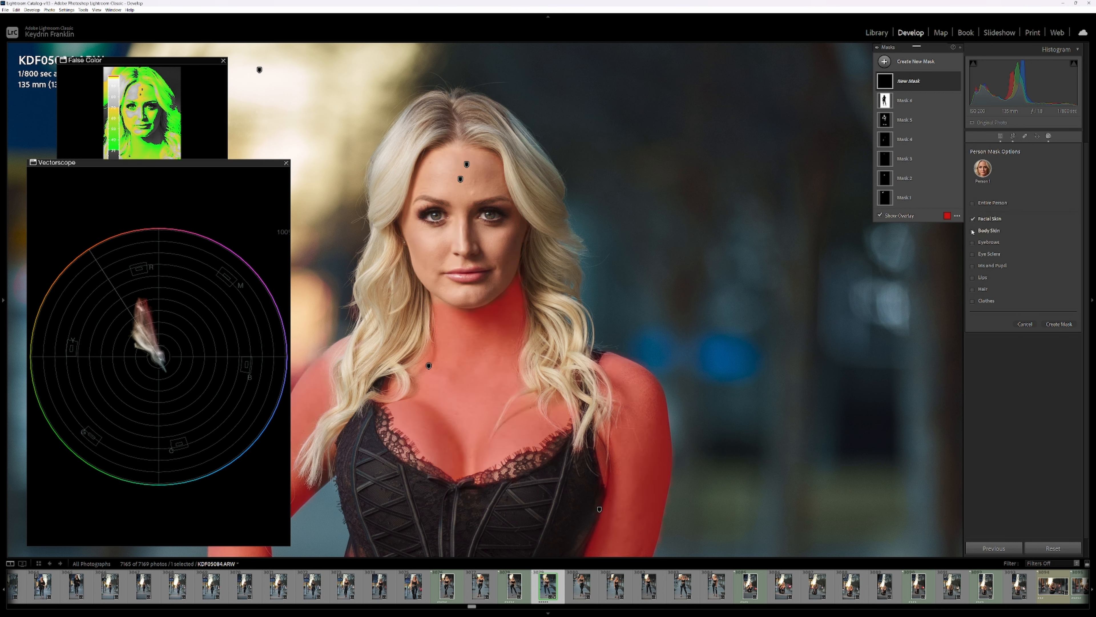
pyautogui.click(1058, 330)
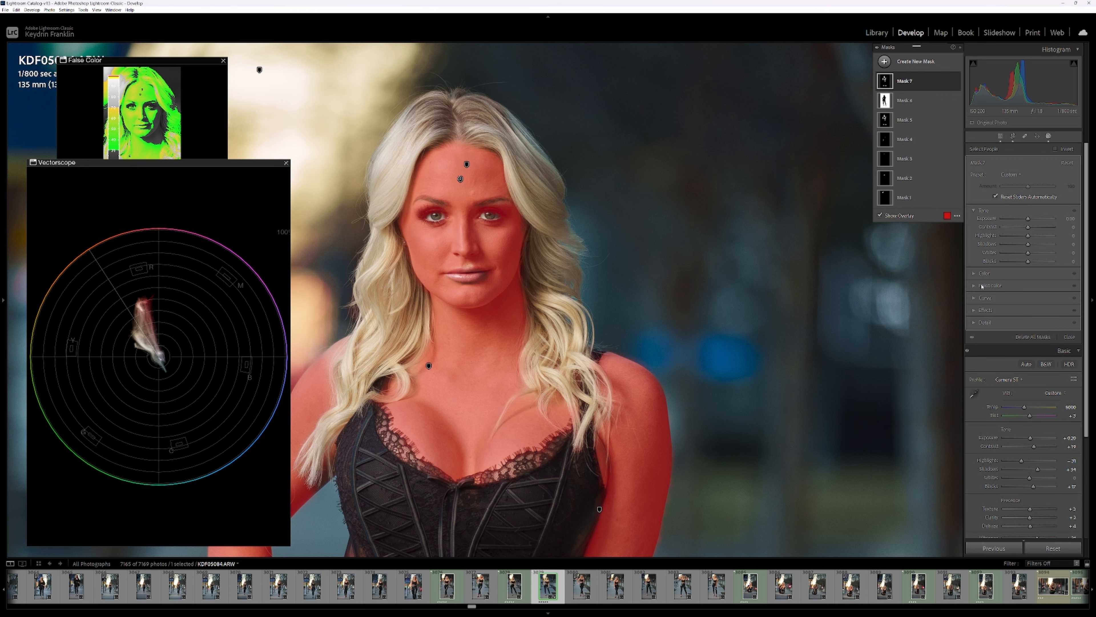
# - Hide the mask overlay and sample the skin tone on her forehead with the Point Color dropper
pyautogui.click(998, 286)
pyautogui.press('o')
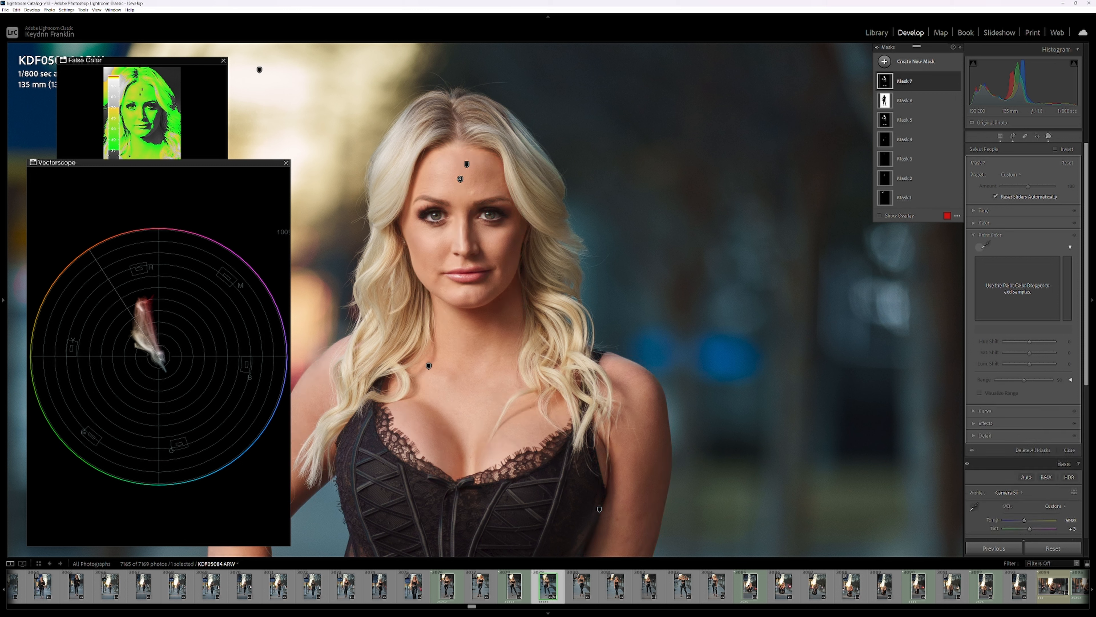
pyautogui.click(985, 245)
pyautogui.click(451, 172)
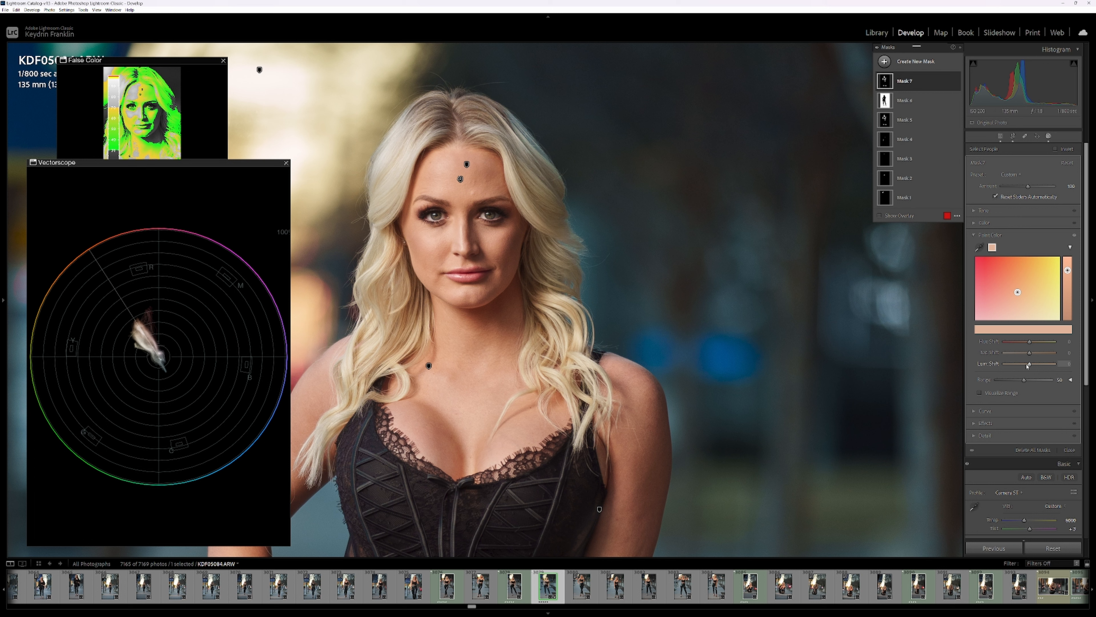
# - Fine-tune the sampled skin tone's saturation and hue shifts against the vectorscope's skin-tone line, leaving the hue slightly toward yellow
pyautogui.moveTo(1030, 352)
pyautogui.mouseDown()
pyautogui.moveTo(1015, 354)
pyautogui.moveTo(1030, 355)
pyautogui.mouseUp()
pyautogui.moveTo(1031, 354); pyautogui.dragTo(1034, 358)
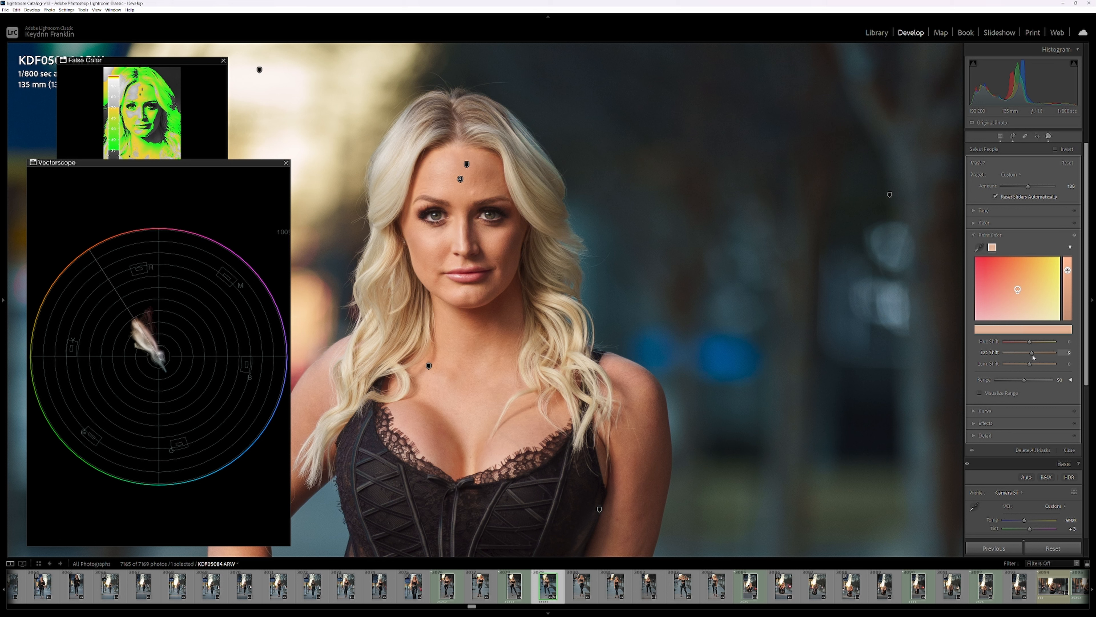
pyautogui.moveTo(1033, 357); pyautogui.dragTo(1032, 357)
pyautogui.moveTo(1031, 342); pyautogui.dragTo(1026, 342)
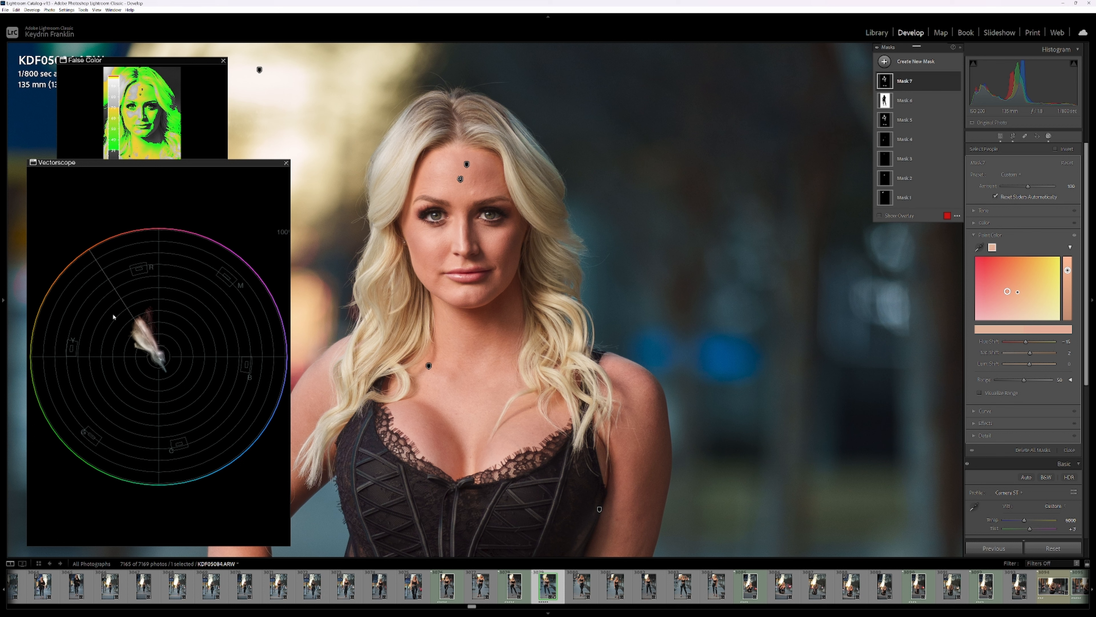
pyautogui.moveTo(1025, 342); pyautogui.dragTo(1030, 342)
# - Widen the Range of the sampled skin tone and check the affected area with Visualize Range
pyautogui.click(1030, 382)
pyautogui.moveTo(1030, 383); pyautogui.dragTo(1038, 379)
pyautogui.click(979, 392)
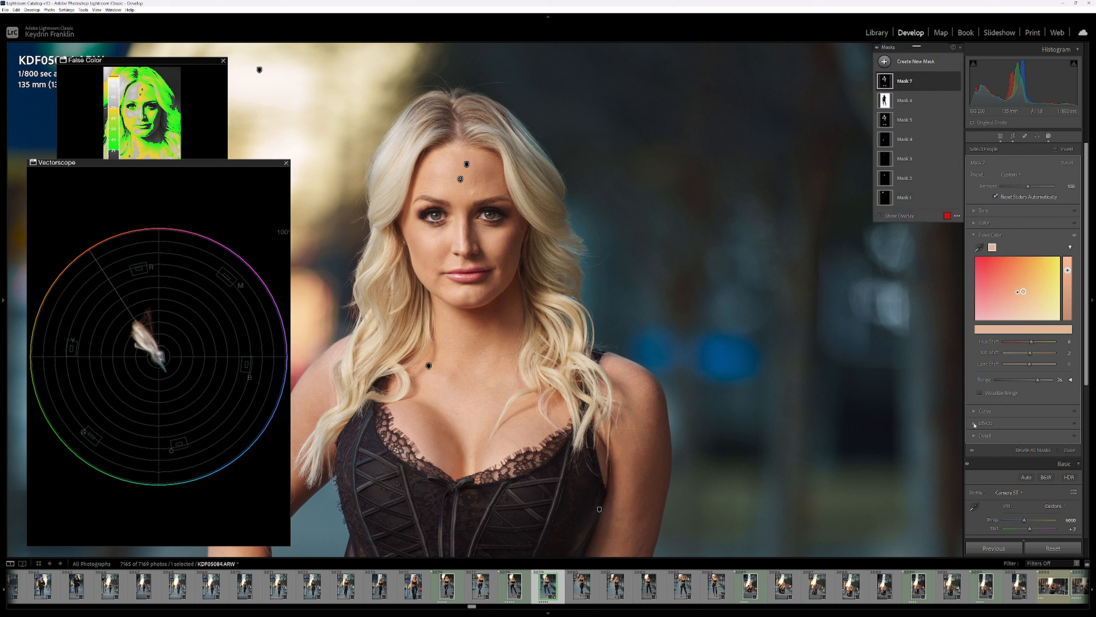
# - Lower the white point of the skin mask's tone curve slightly to soften the brightest skin tones
pyautogui.click(983, 411)
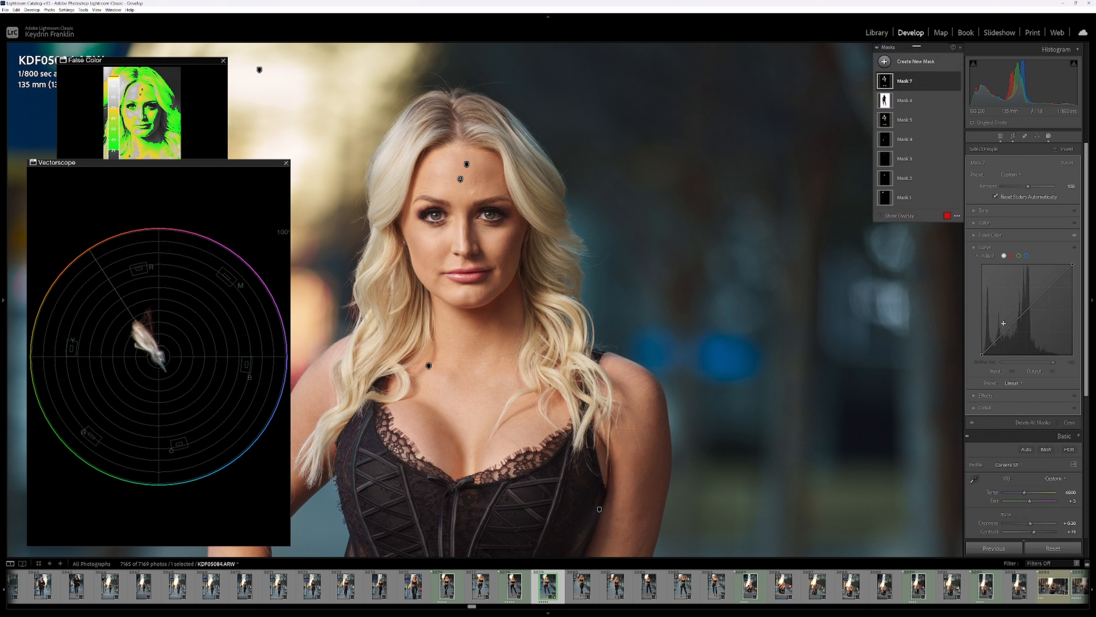
pyautogui.moveTo(1073, 264); pyautogui.dragTo(1076, 268)
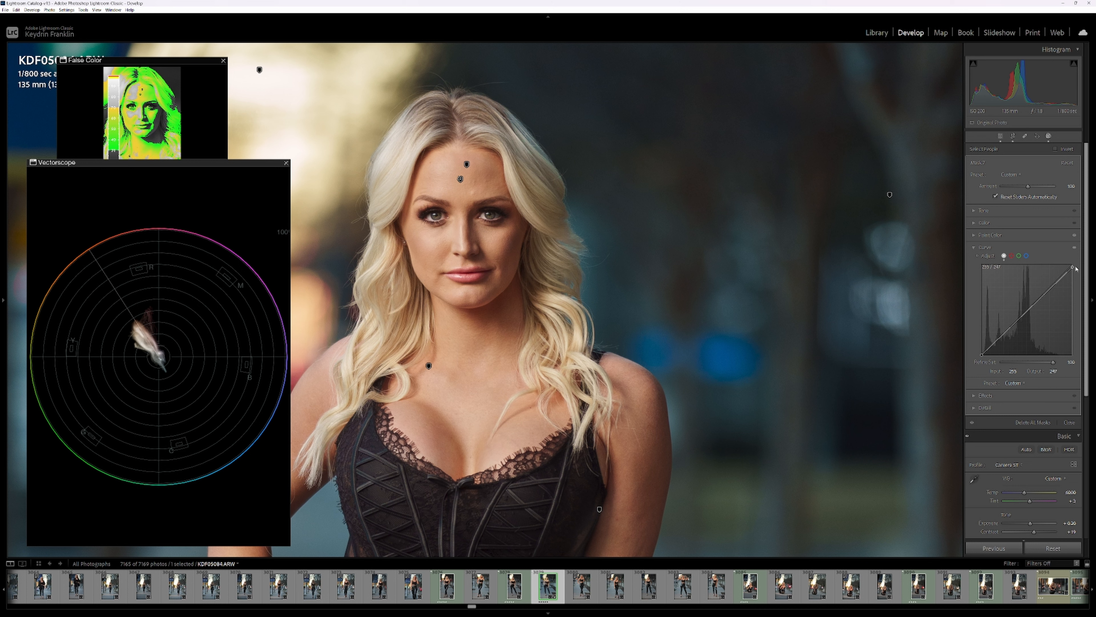
pyautogui.moveTo(1076, 268); pyautogui.dragTo(1075, 268)
# - Compare the skin with the mask's Curve adjustment switched off and on several times
pyautogui.click(1074, 248)
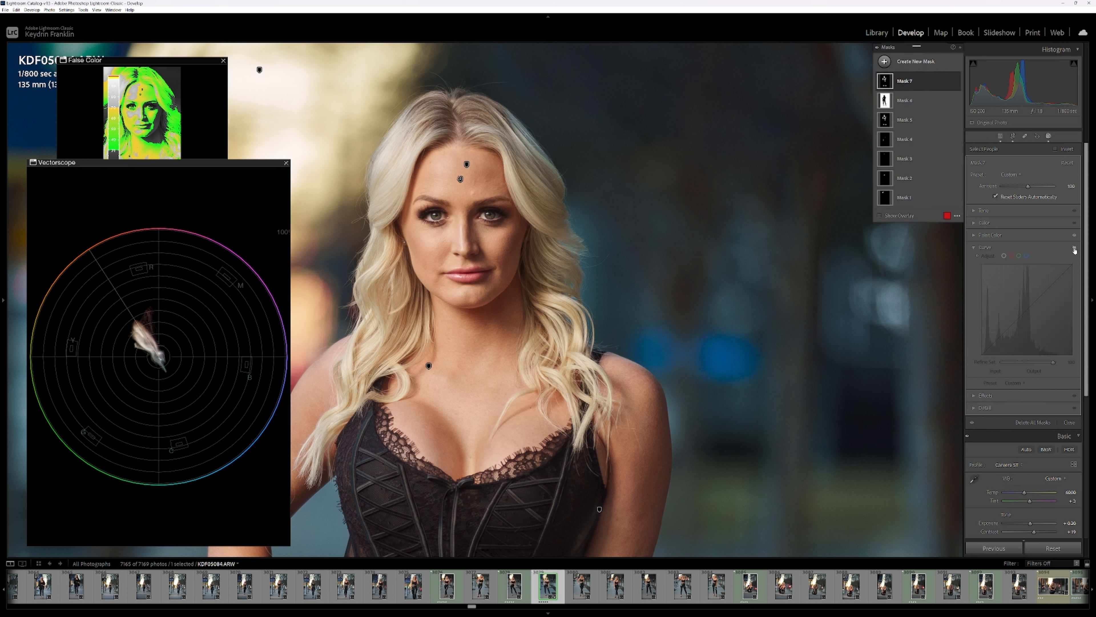
pyautogui.click(1075, 247)
pyautogui.click(1075, 247)
pyautogui.click(1075, 247)
pyautogui.click(1075, 248)
pyautogui.click(1075, 247)
pyautogui.click(1074, 247)
pyautogui.click(1075, 248)
pyautogui.click(1074, 248)
pyautogui.click(1075, 248)
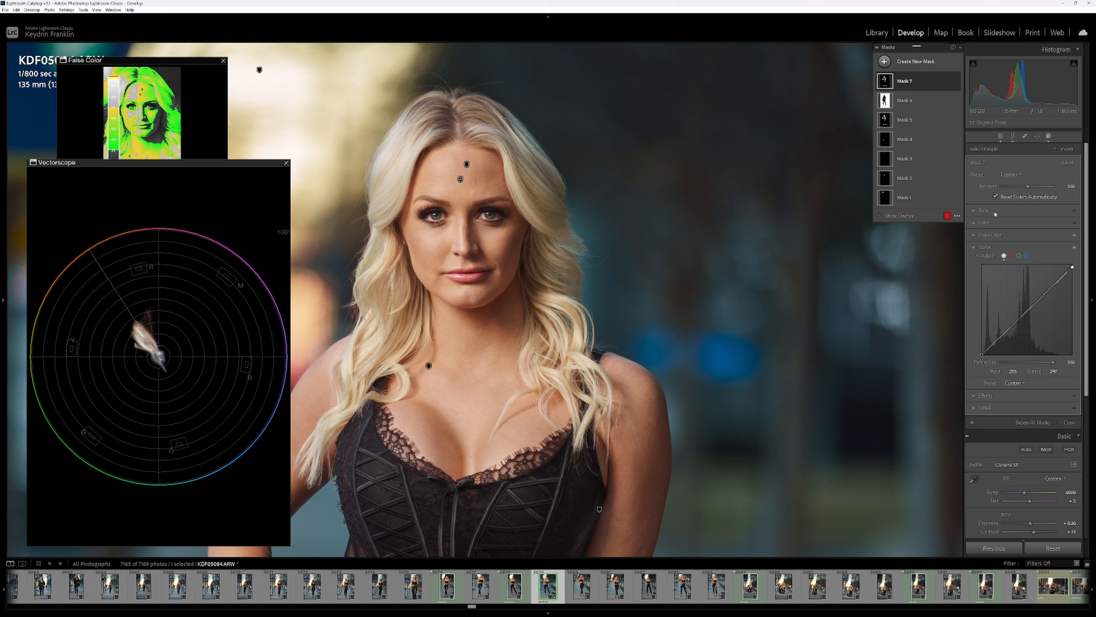
# - Warm the skin mask slightly with Temp and shift its Tint slightly toward green
pyautogui.click(992, 222)
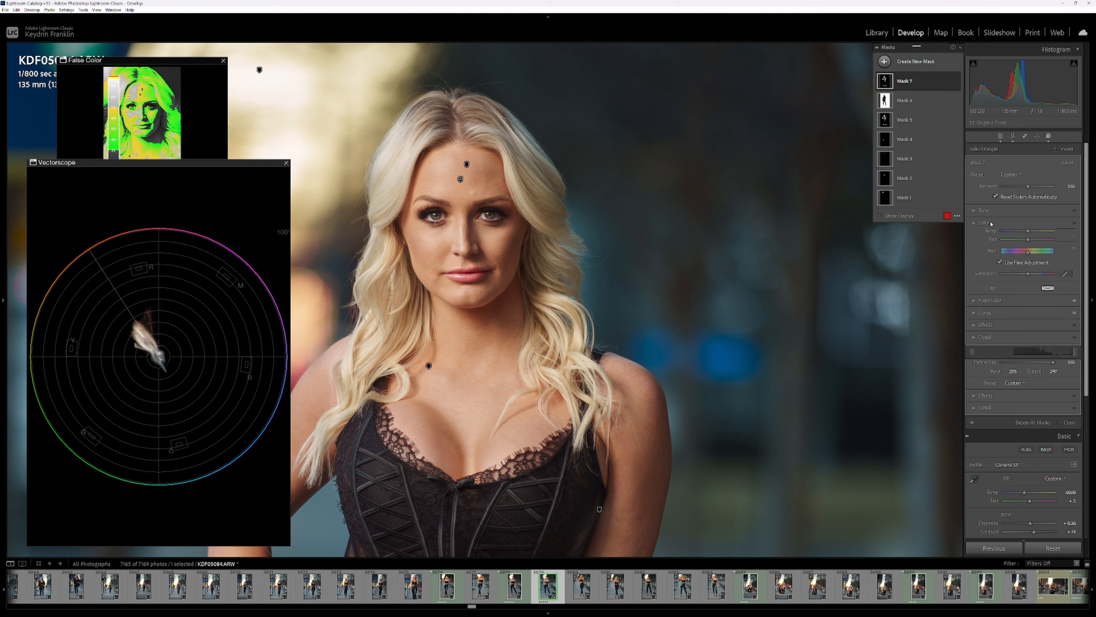
pyautogui.moveTo(1028, 231); pyautogui.dragTo(1029, 235)
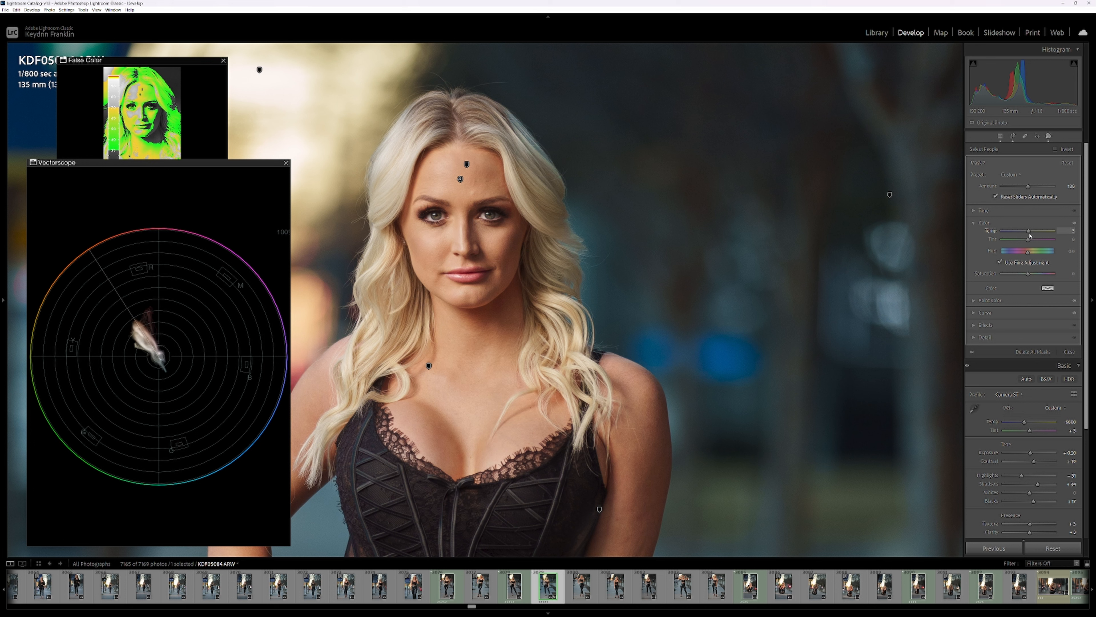
pyautogui.moveTo(1030, 235); pyautogui.dragTo(1030, 236)
pyautogui.moveTo(1029, 240); pyautogui.dragTo(1028, 240)
pyautogui.moveTo(1028, 240); pyautogui.dragTo(1027, 240)
# - Fit the whole photo in view and leave the masking tools
pyautogui.click(475, 254)
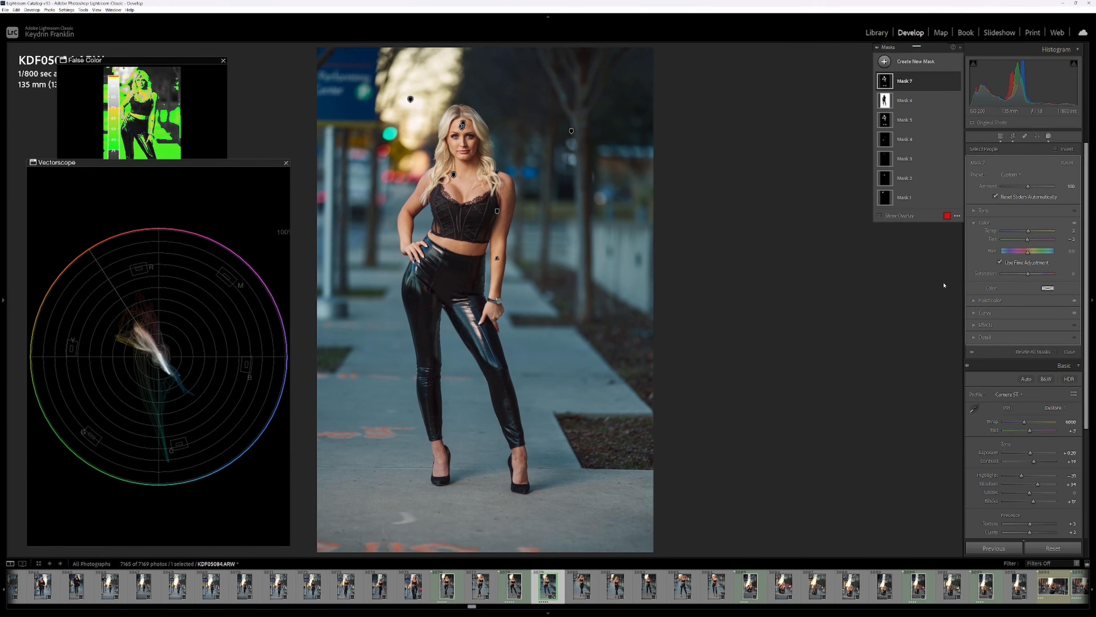
pyautogui.press('.')
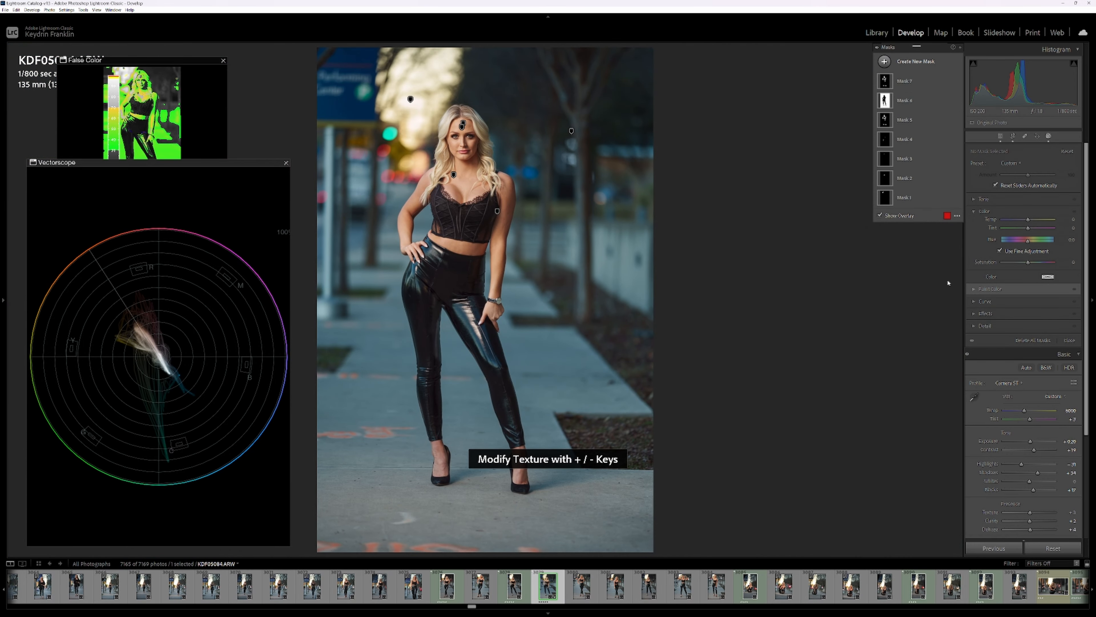
pyautogui.hotkey('shift', 'w')
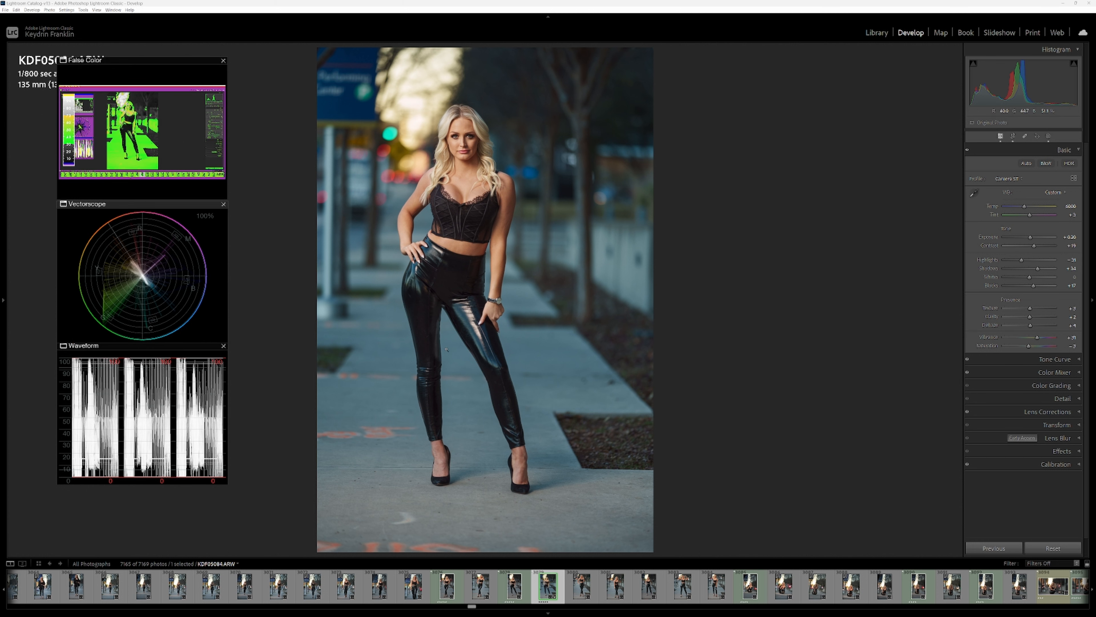
# - Compare the photo before and after side by side, placing the false colour, vectorscope and waveform windows between the two versions
pyautogui.press('y')
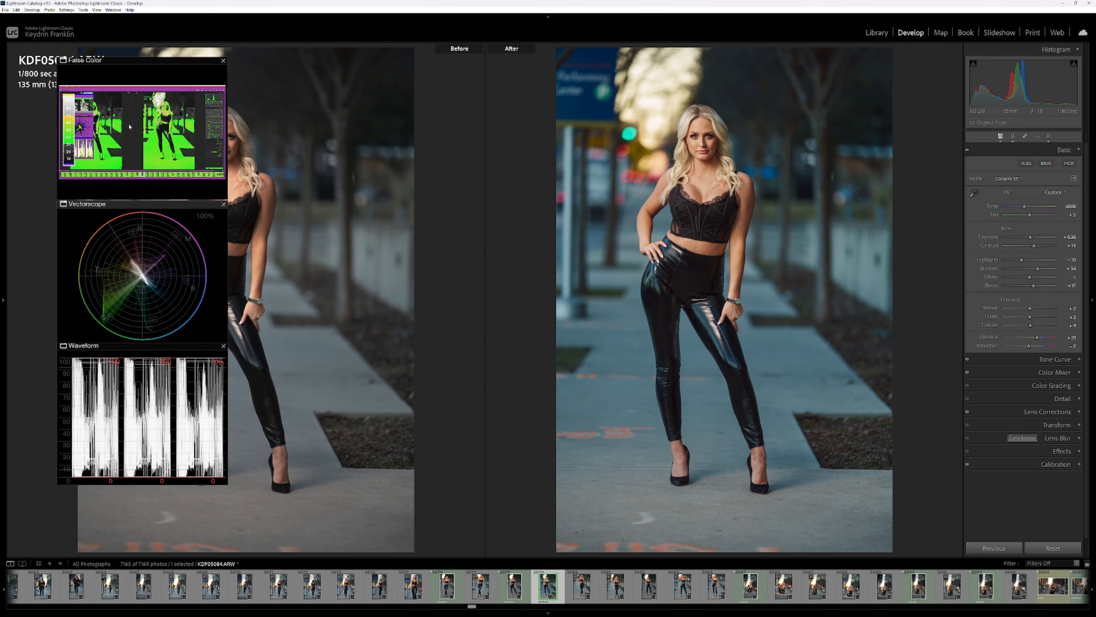
pyautogui.moveTo(106, 60); pyautogui.dragTo(455, 74)
pyautogui.moveTo(180, 210); pyautogui.dragTo(538, 223)
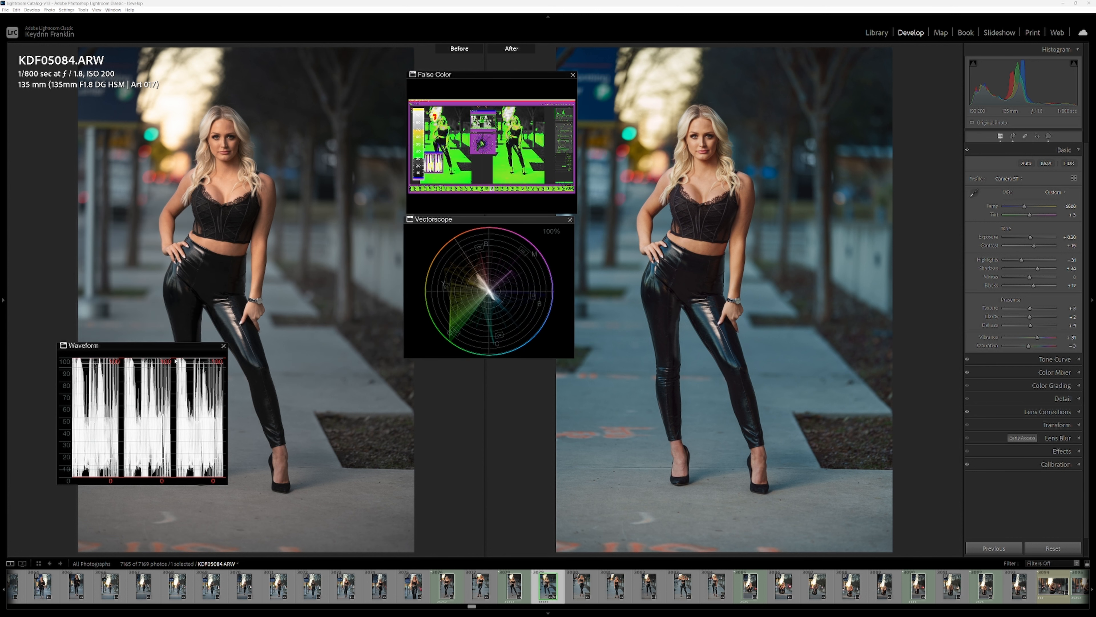
pyautogui.moveTo(157, 348); pyautogui.dragTo(506, 367)
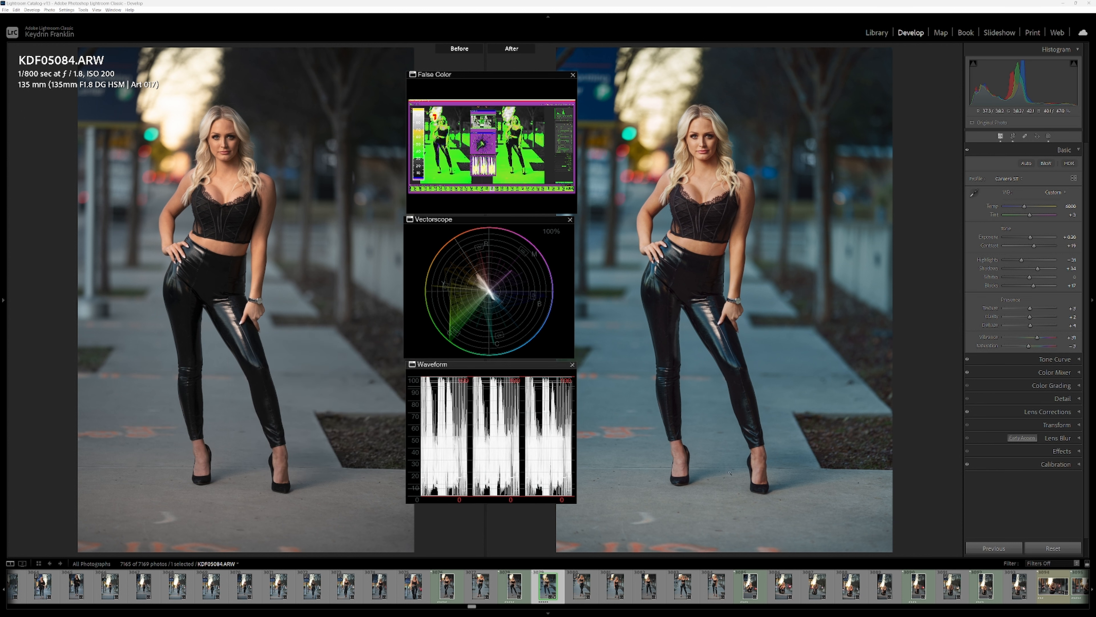